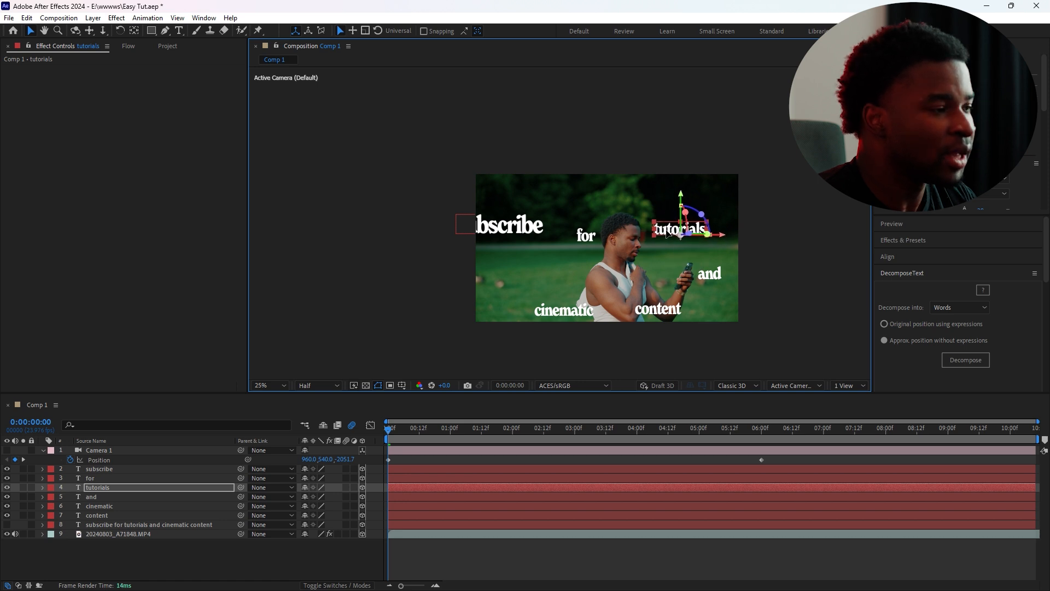
Step: Move the word "and" to just beside the phone in the subject's hand
click(710, 278)
mouse_move(711, 279)
mouse_down()
mouse_move(695, 275)
mouse_move(754, 283)
mouse_move(712, 279)
mouse_up()
scroll(721, 280, up, 3)
drag(813, 350, 495, 88)
drag(695, 188, 513, 176)
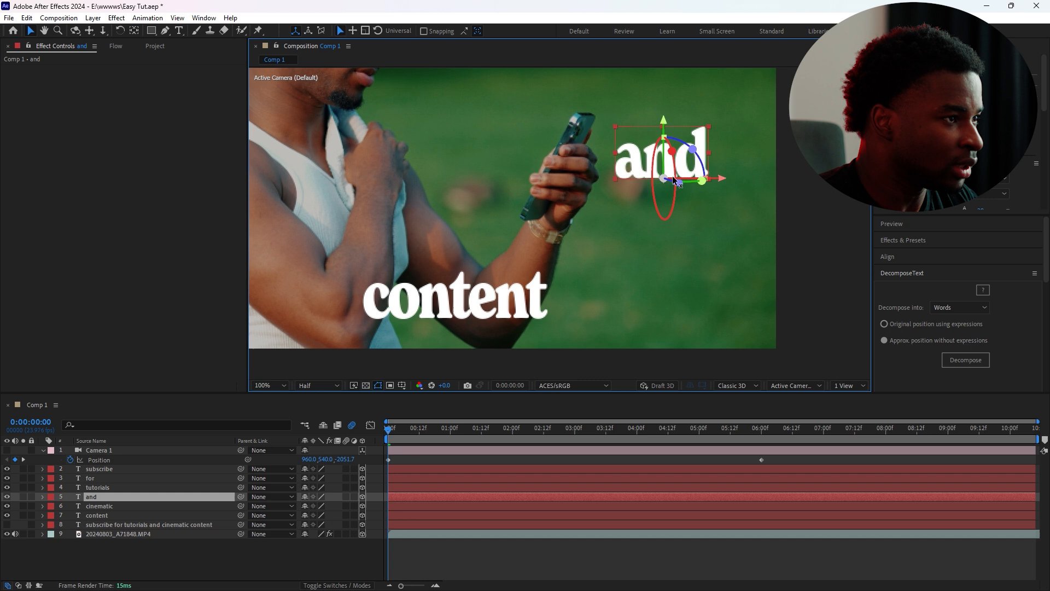
drag(666, 179, 668, 156)
drag(759, 164, 680, 168)
scroll(638, 206, down, 1)
Step: Move "cinematic" to the open grass beside the subject and "content" under the phone, below the word "and"
drag(522, 241, 640, 236)
mouse_move(459, 247)
mouse_down()
mouse_move(517, 257)
mouse_move(490, 288)
mouse_move(462, 257)
mouse_up()
click(514, 267)
click(692, 276)
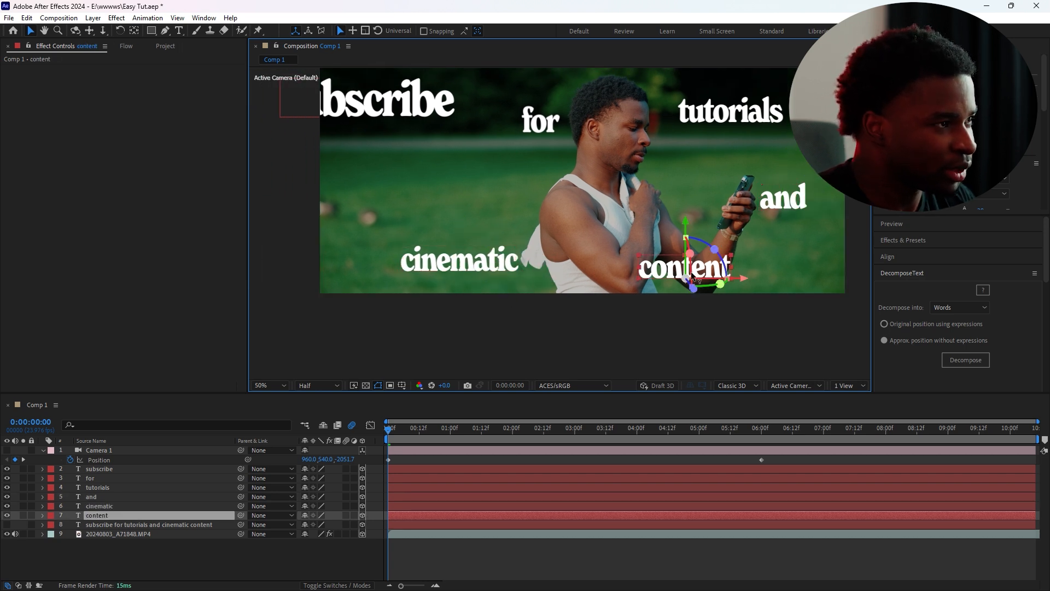
drag(692, 277, 809, 285)
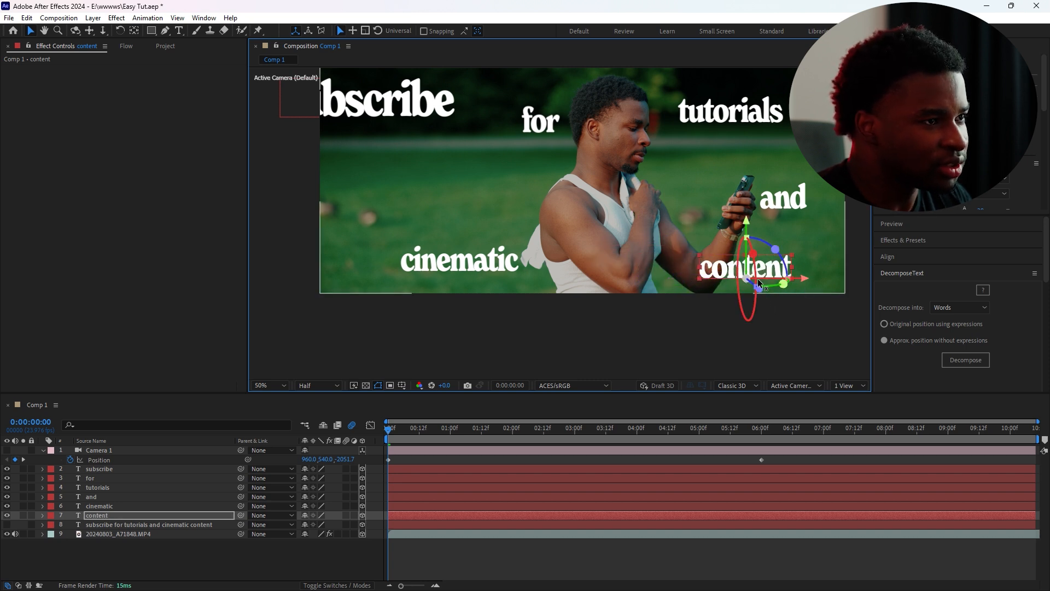
drag(753, 262, 741, 286)
key(ctrl+z)
key(ctrl+z)
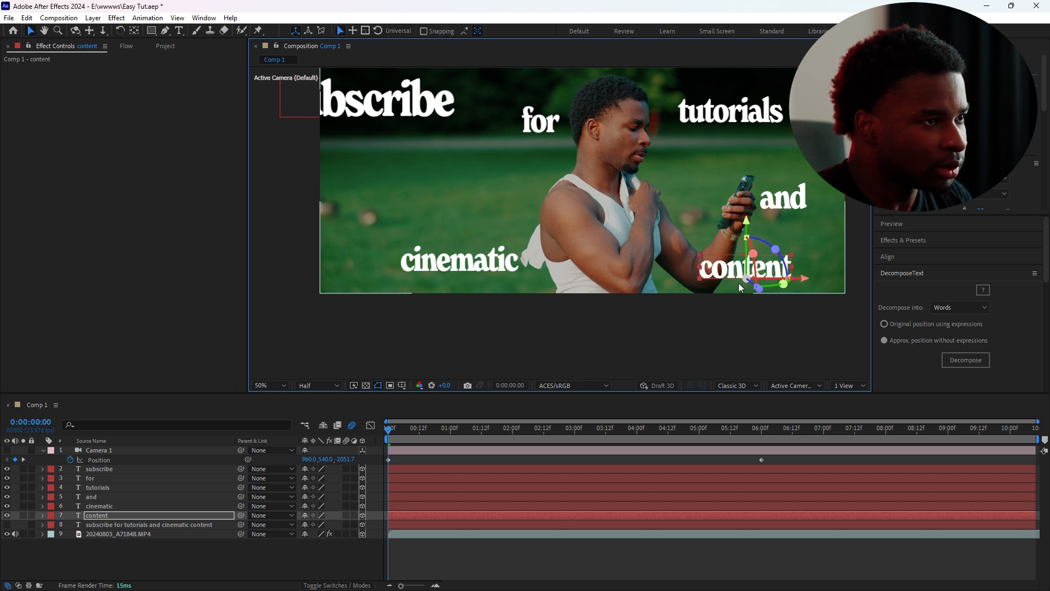
Step: Lower the words "cinematic" and "content" so both sit along the bottom edge of the frame
click(475, 276)
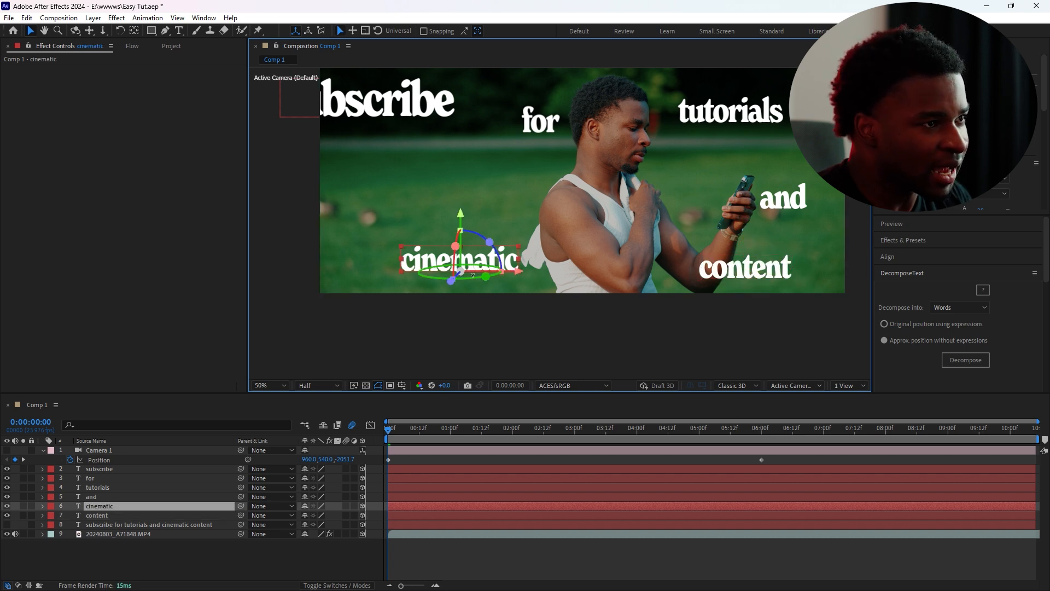
drag(462, 272, 497, 312)
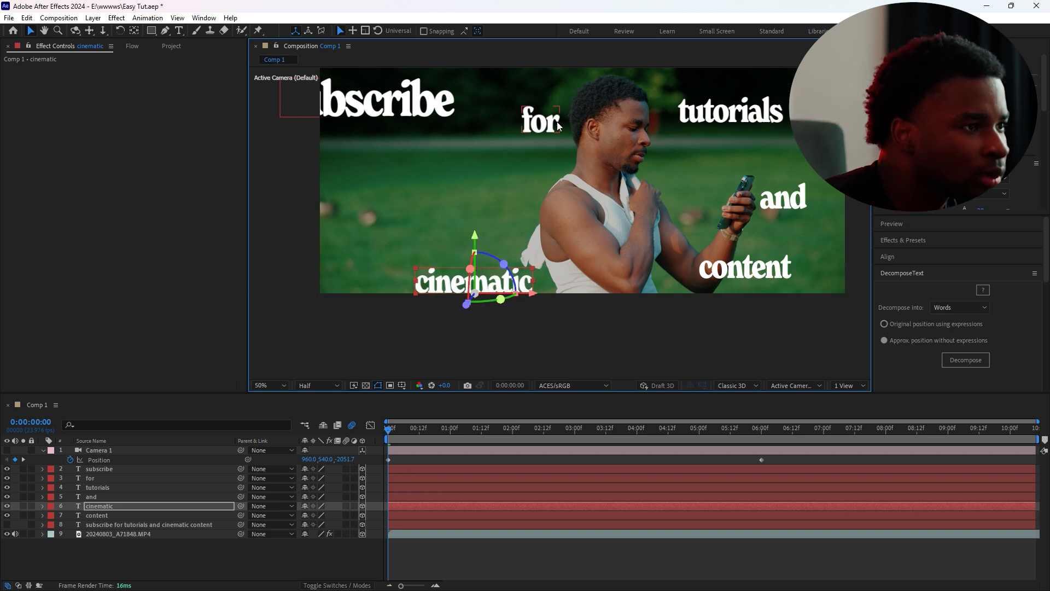
click(736, 271)
drag(777, 271, 726, 289)
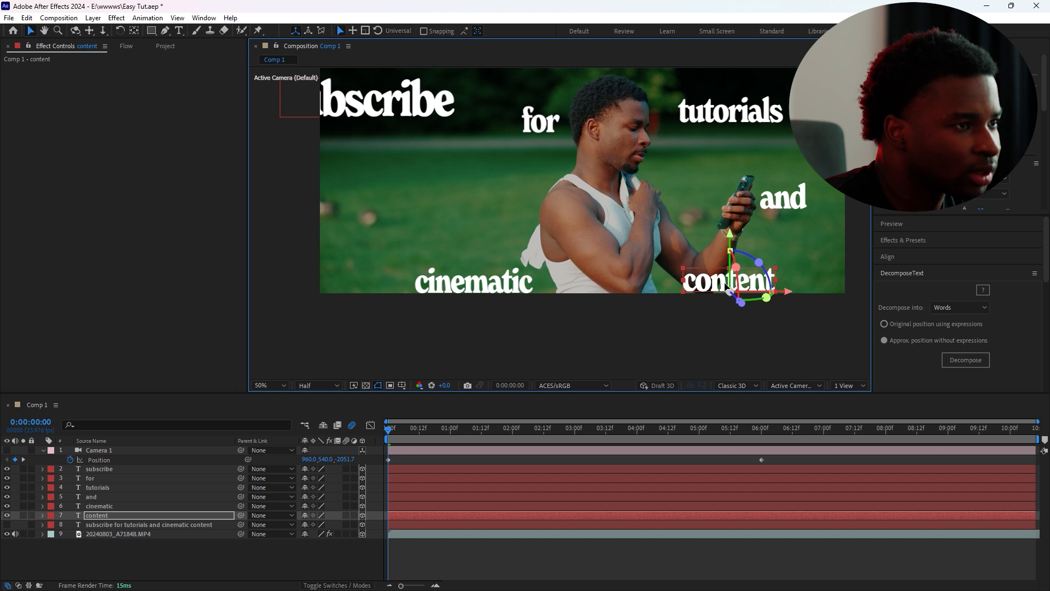
Step: Push "cinematic" and "content" further down so both extend past the bottom edge of the frame
click(497, 287)
drag(496, 287, 457, 319)
click(739, 296)
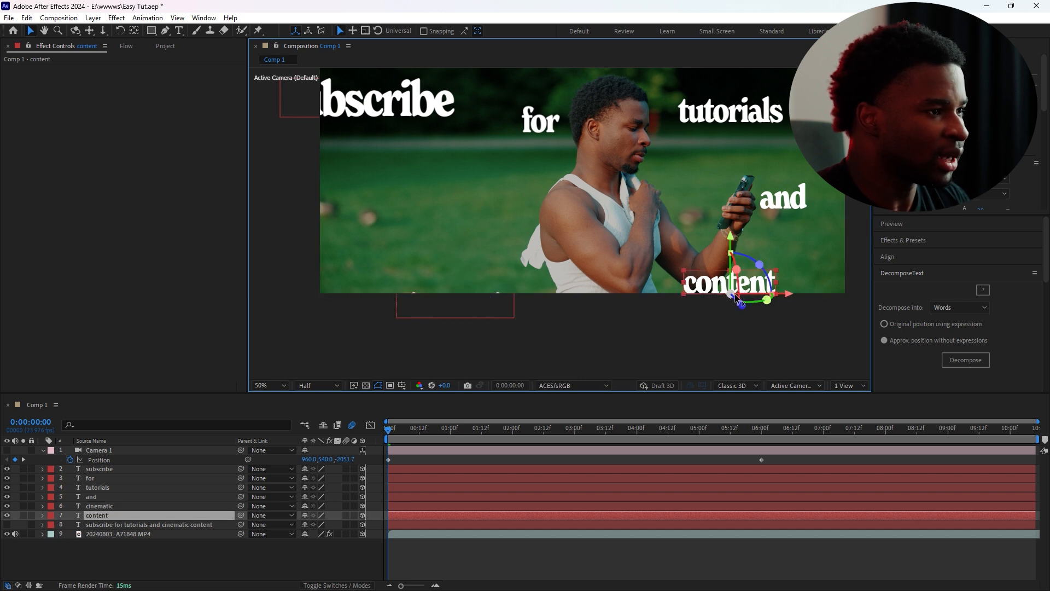
drag(733, 296, 745, 315)
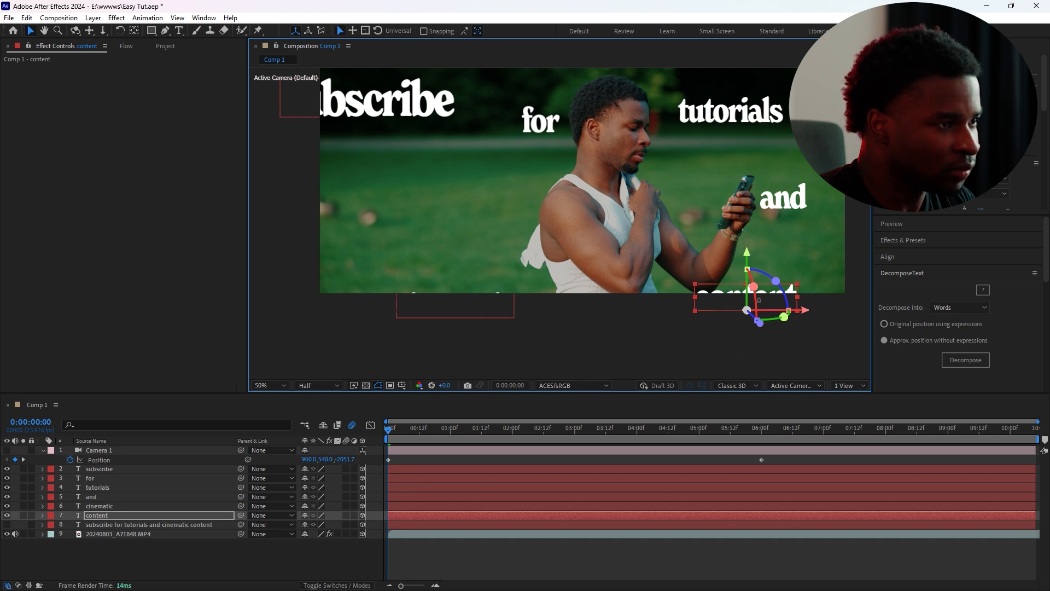
Step: Preview the text animation from the first frame, turning on Camera 1's visibility to play it with the camera move
key(space)
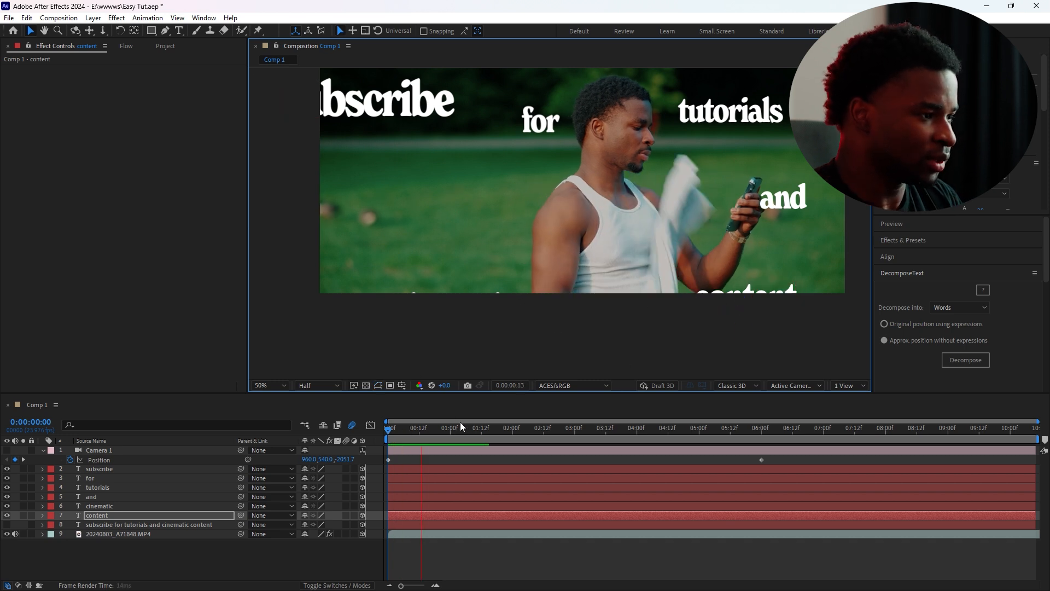
key(space)
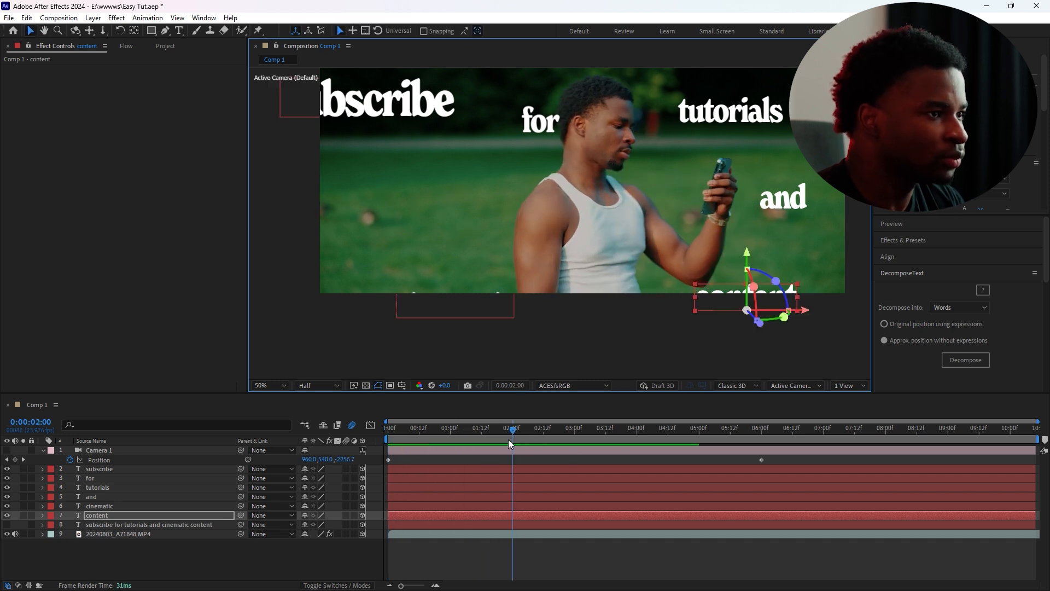
drag(511, 435, 92, 439)
key(space)
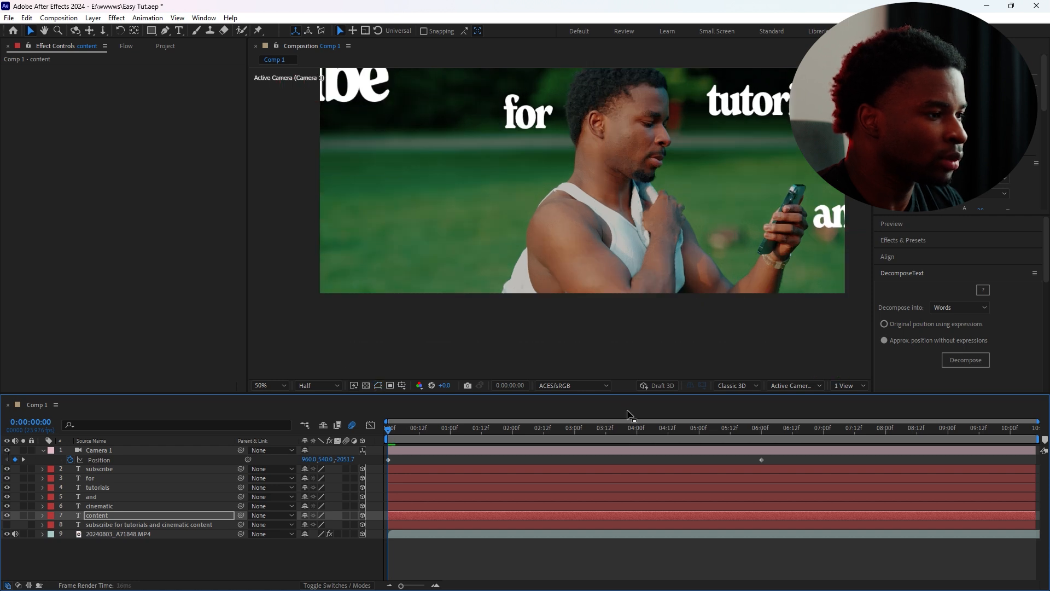
key(comma)
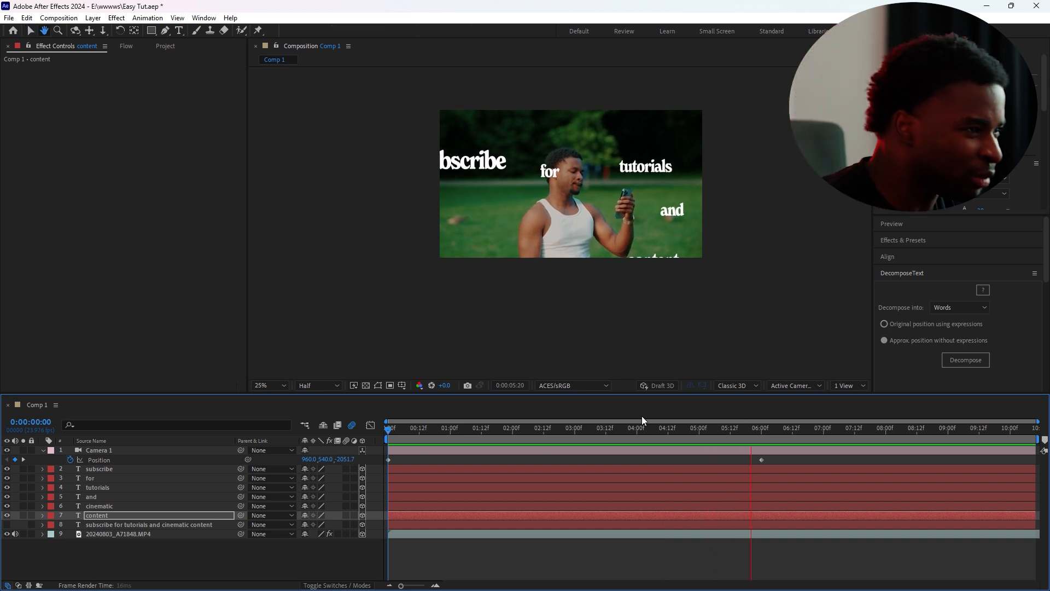
key(space)
Step: Raise "content" and "cinematic" just inside the bottom of the frame at 0:00:05:19, and return to the first frame
drag(654, 227, 652, 220)
click(509, 261)
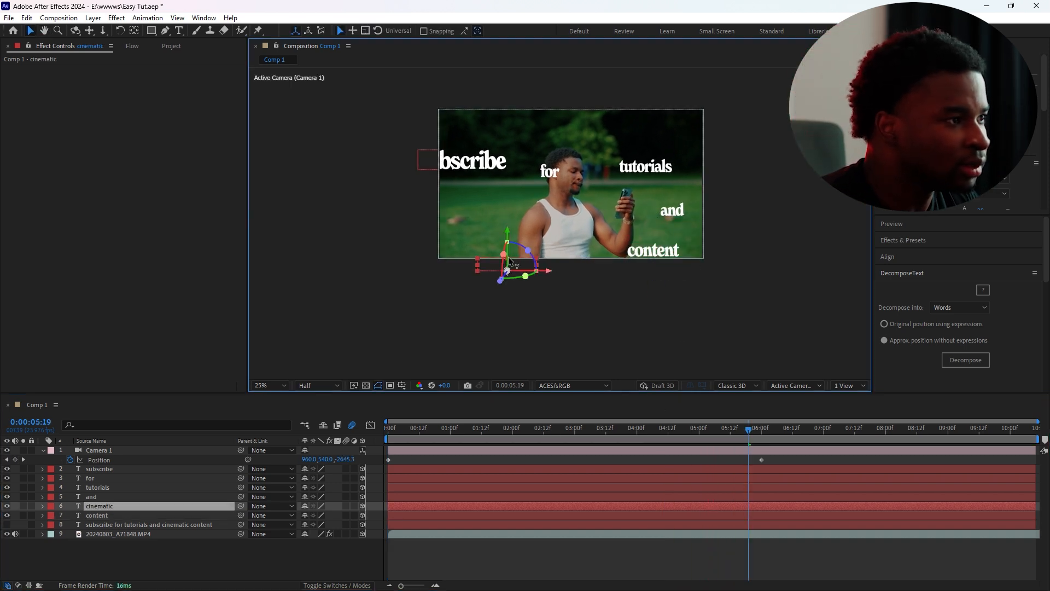
drag(508, 235, 507, 229)
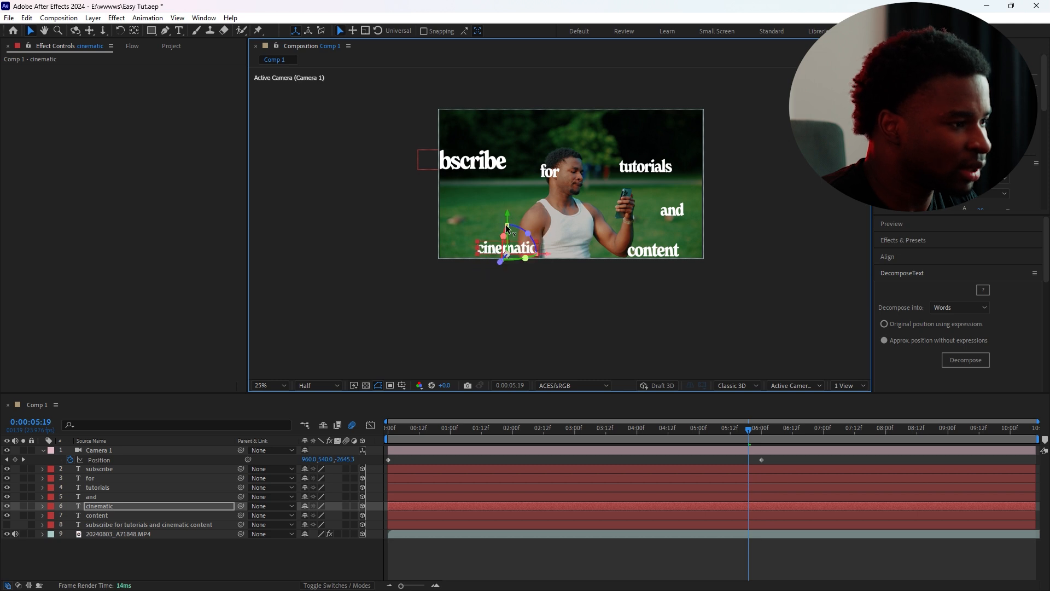
click(402, 515)
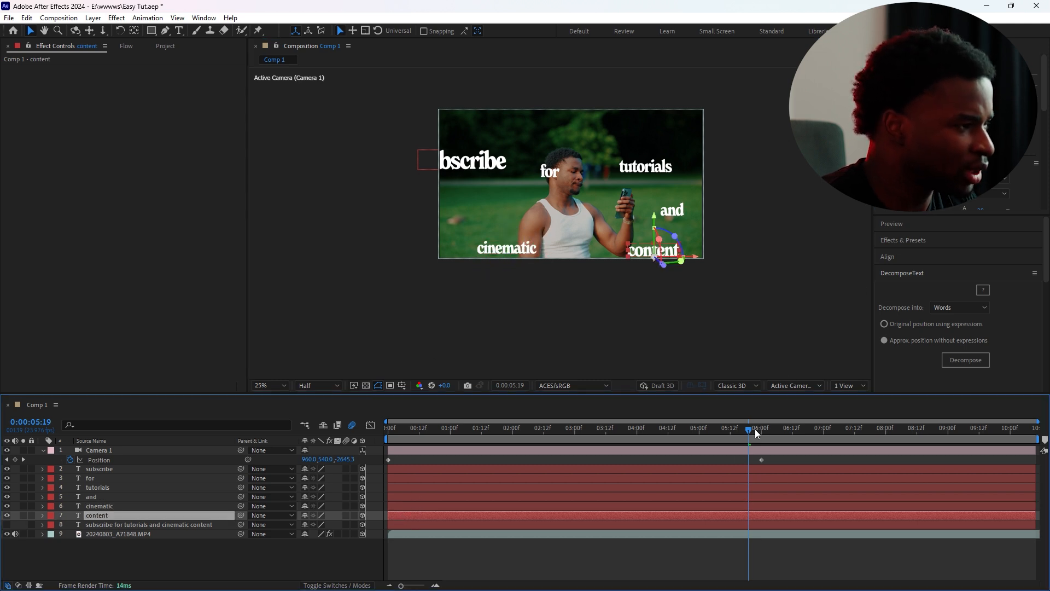
drag(755, 431, 387, 461)
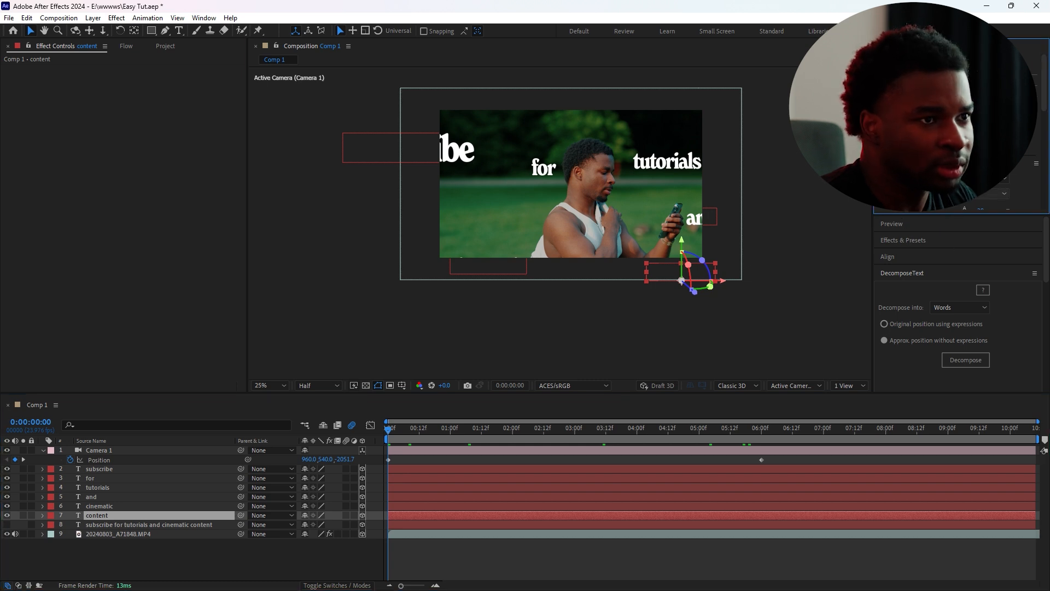
Step: Make room for the character settings and set the "content" layer's font size to 120 px
click(898, 225)
click(924, 164)
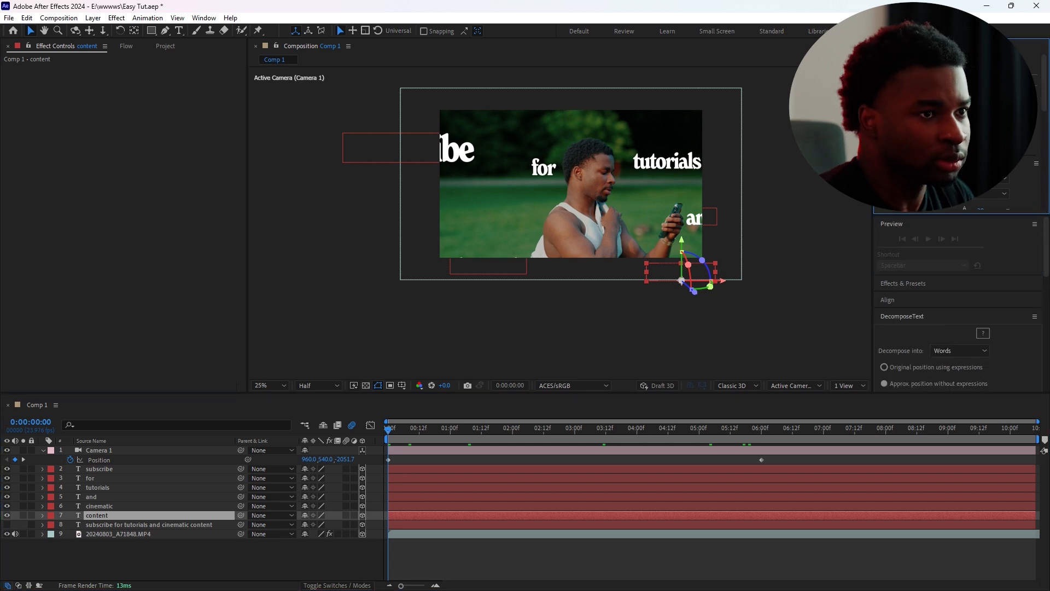
click(895, 309)
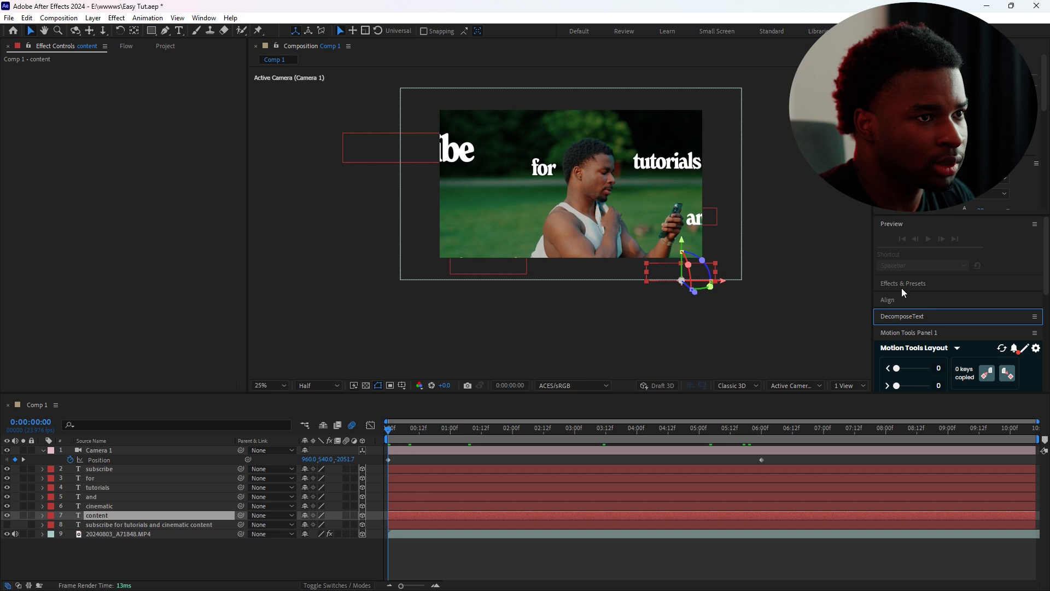
click(901, 333)
click(900, 219)
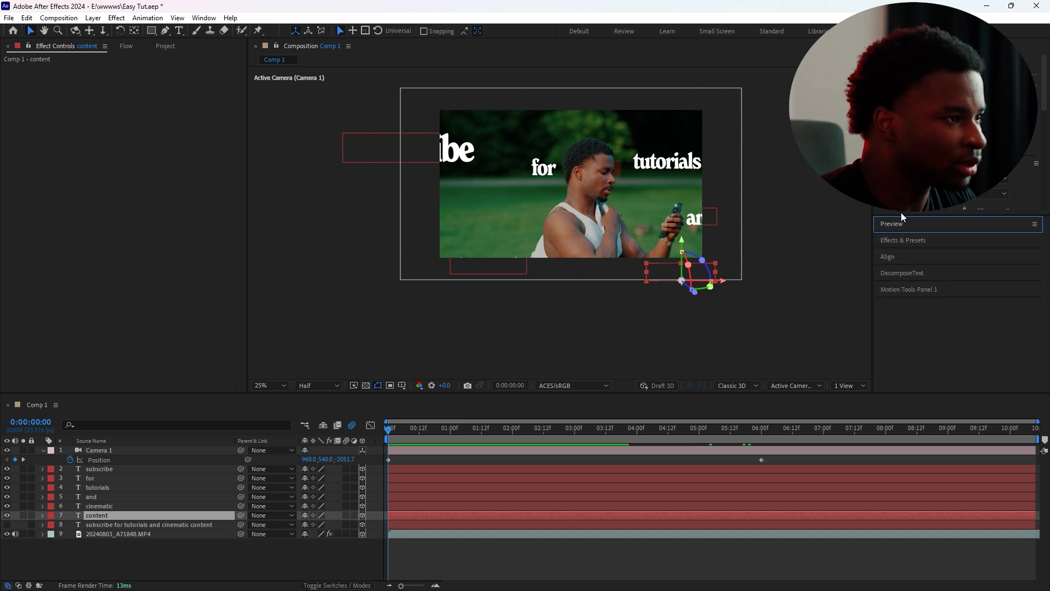
drag(900, 216, 905, 340)
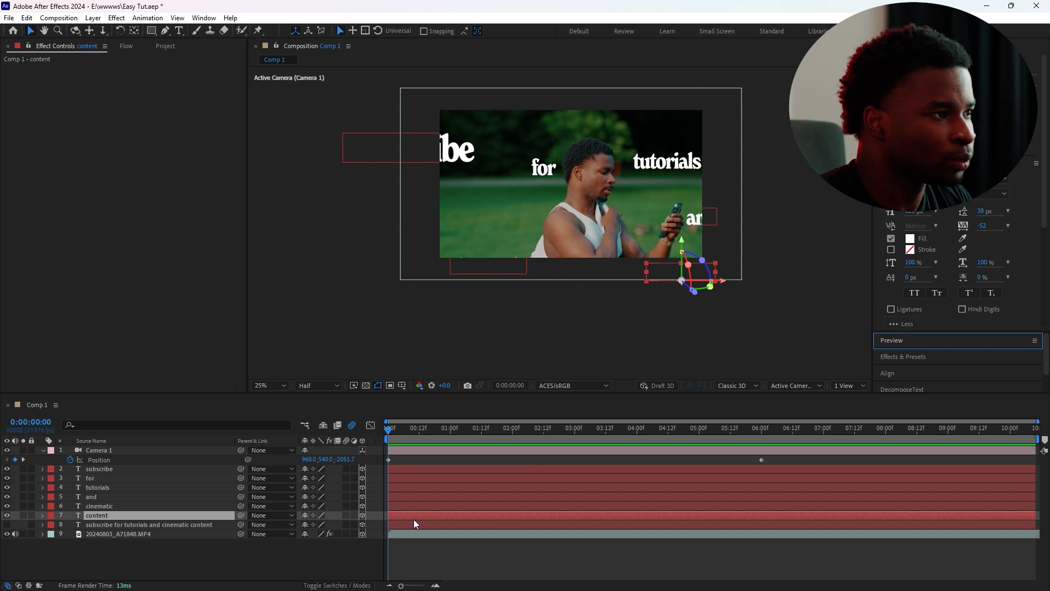
click(908, 212)
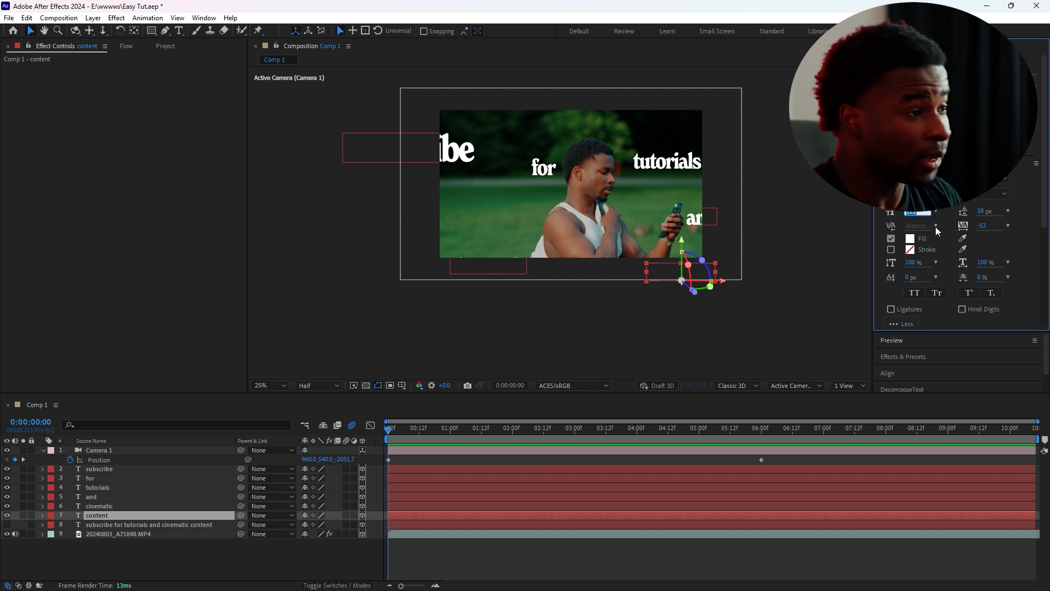
text(120)
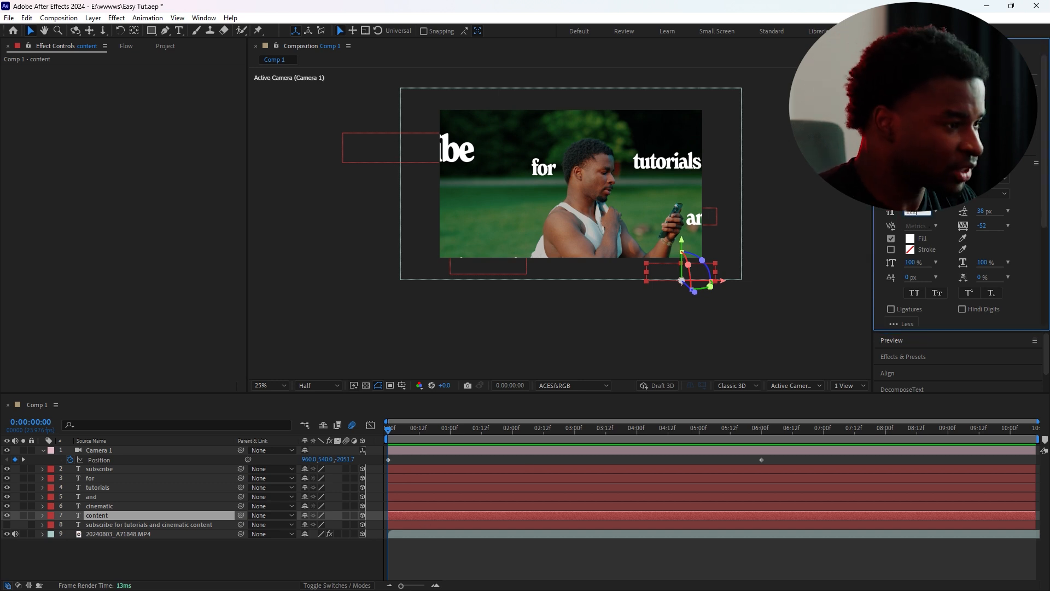
Step: Check the font size of the full-sentence text layer and show the "subscribe" layer's Position property
click(437, 525)
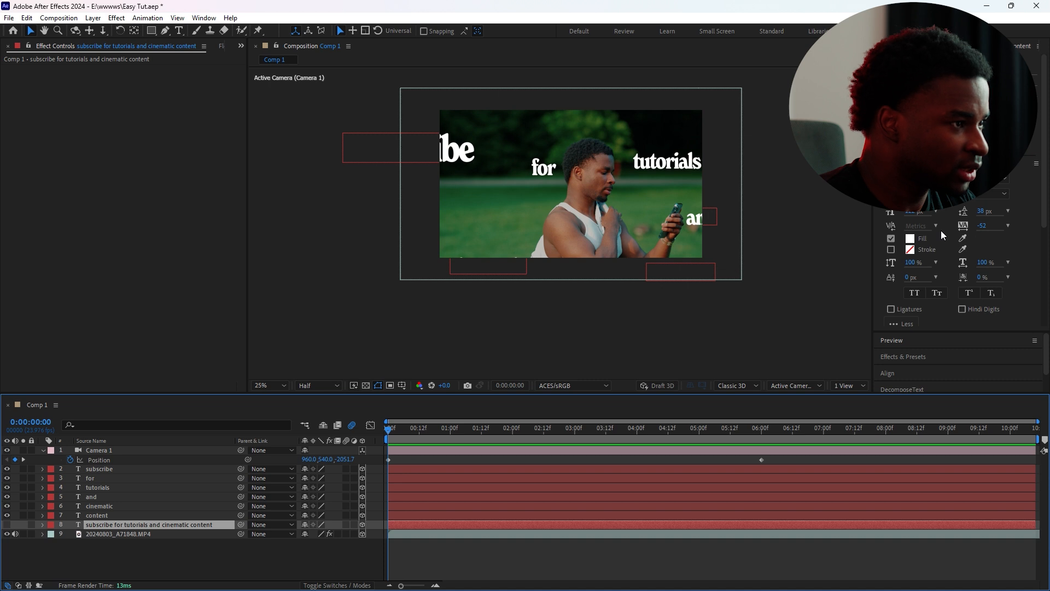
click(910, 212)
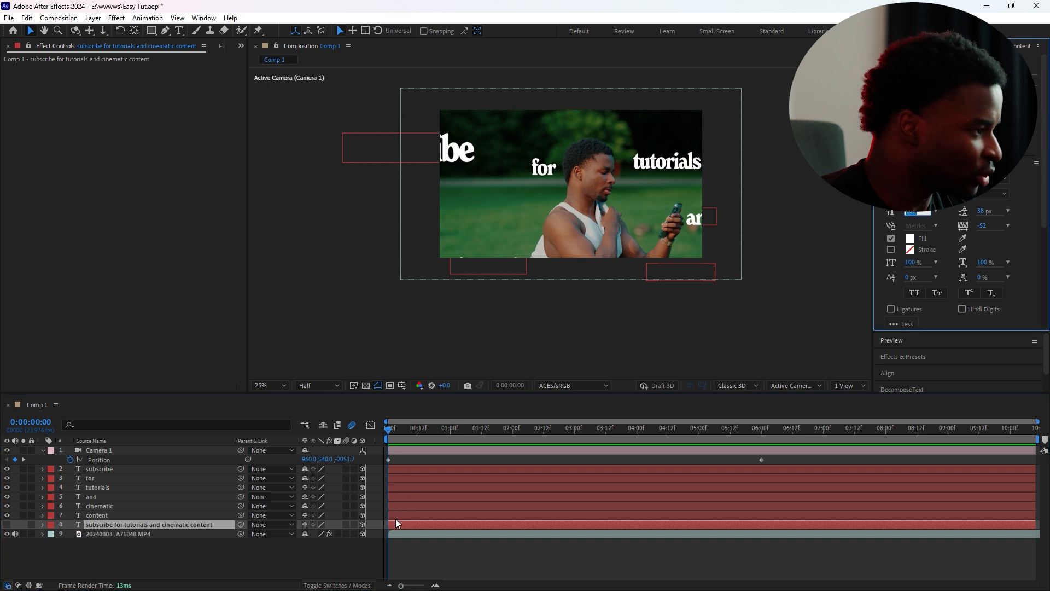
click(397, 513)
click(397, 470)
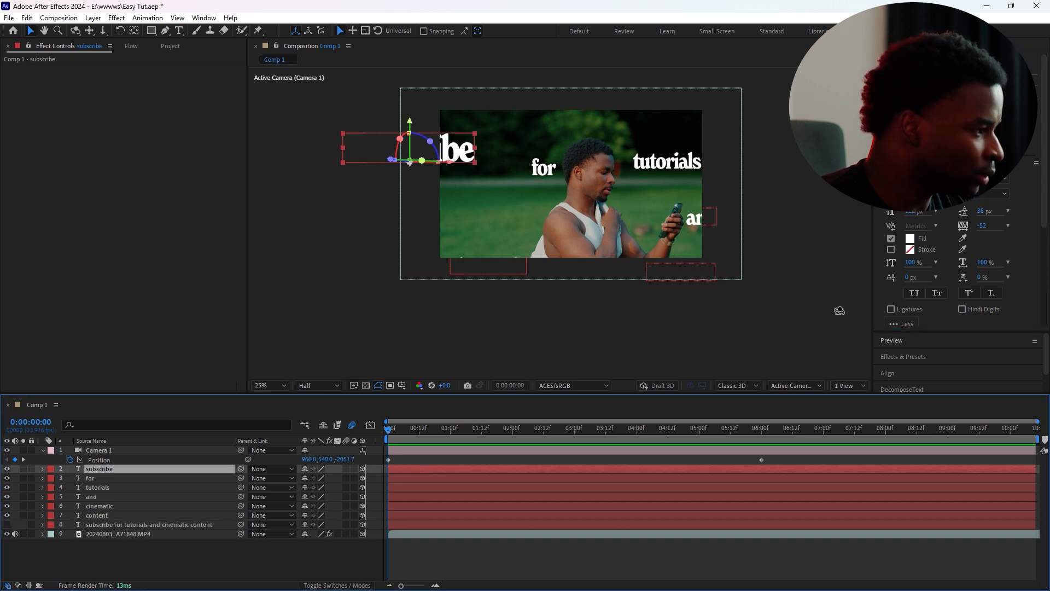
key(p)
Step: Expand Camera 1's Camera Options and set the Aperture to 300 pixels
click(41, 450)
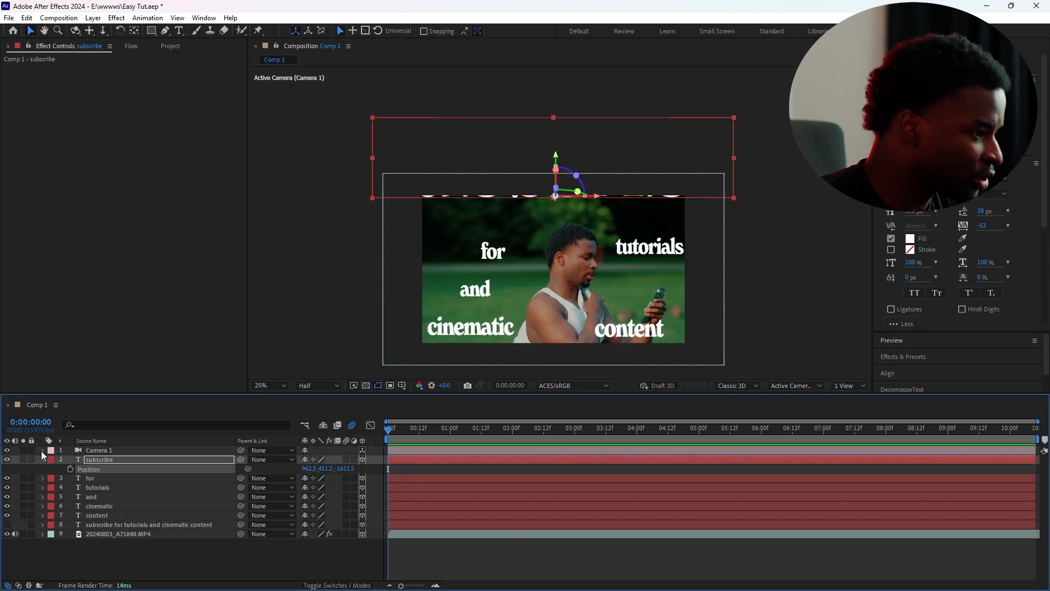
click(41, 451)
click(52, 515)
scroll(180, 484, down, 3)
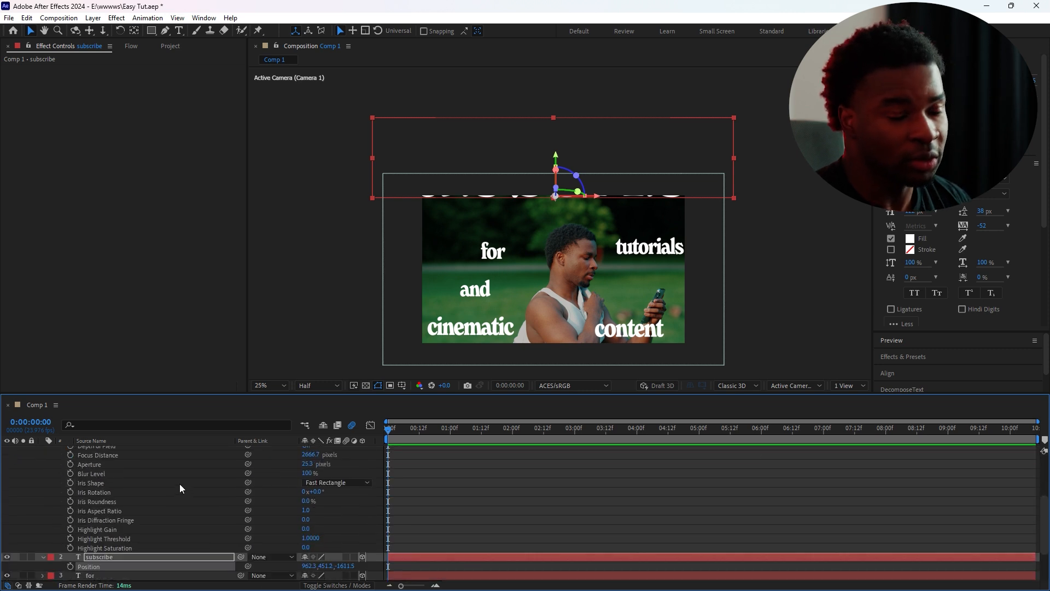
scroll(117, 486, up, 3)
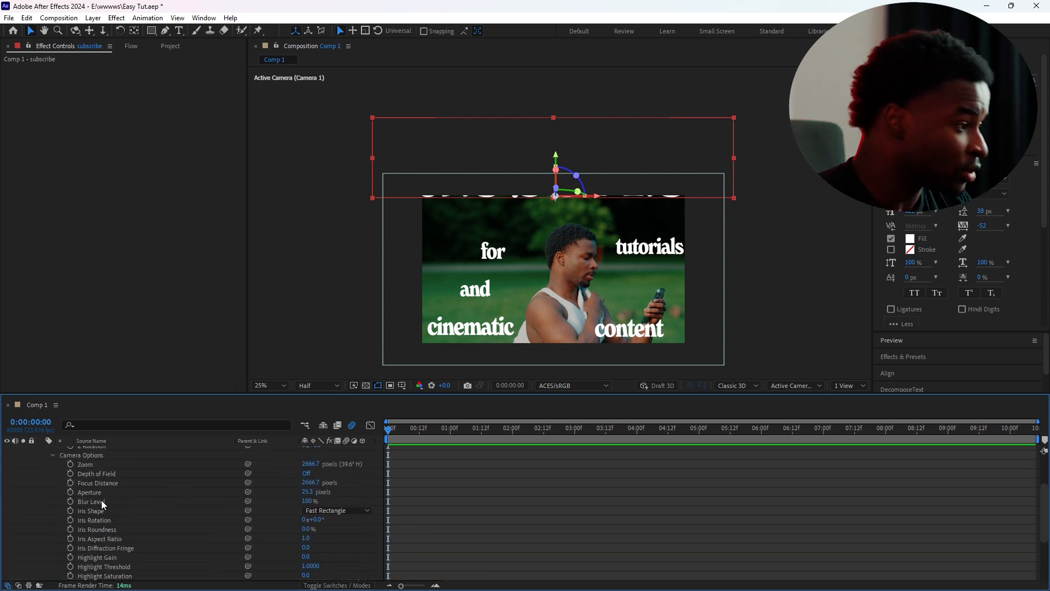
click(102, 492)
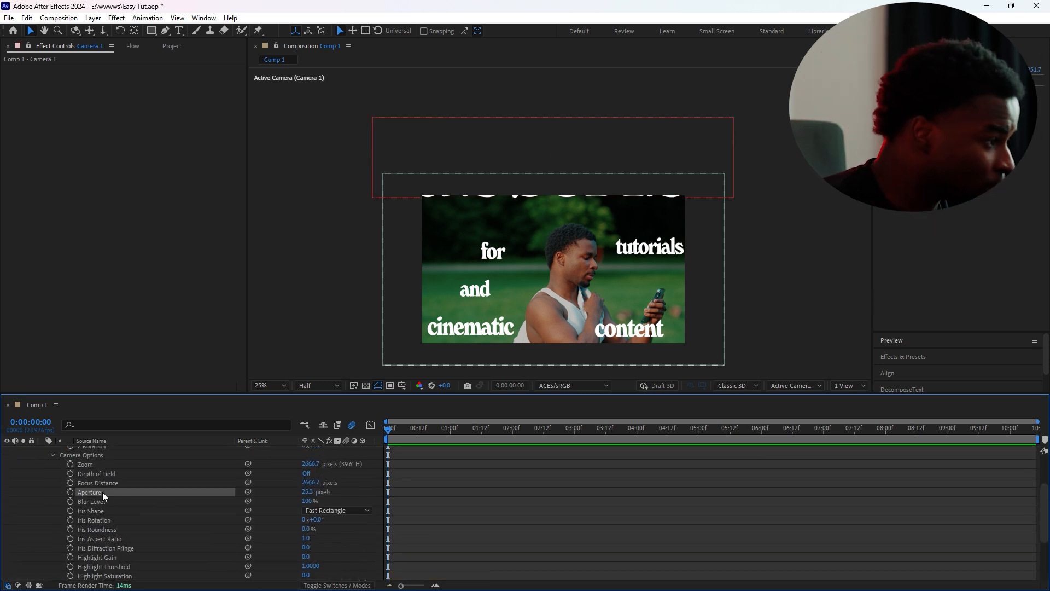
click(308, 492)
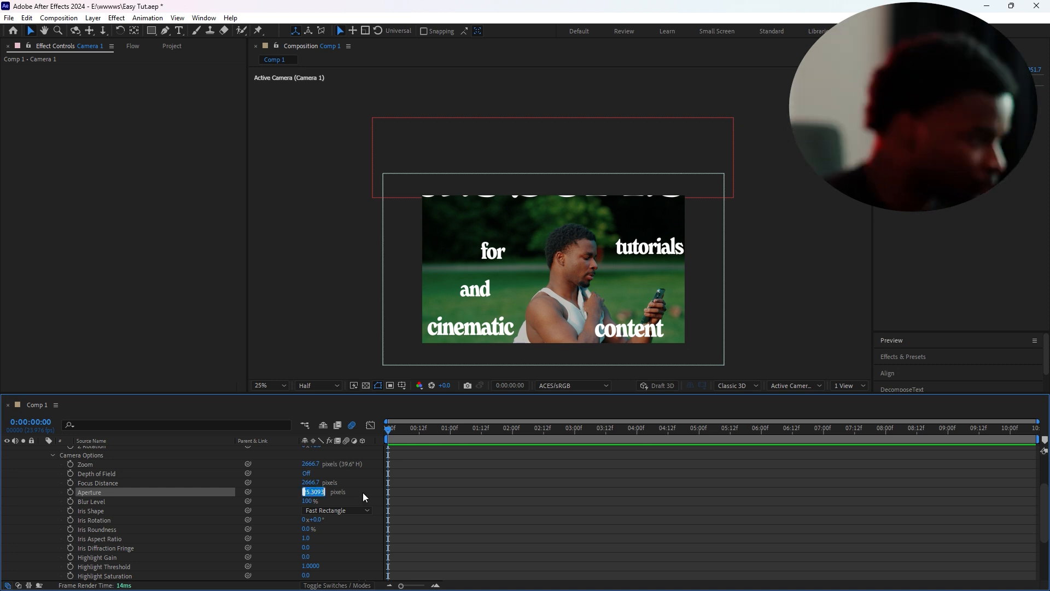
text(300)
key(Return)
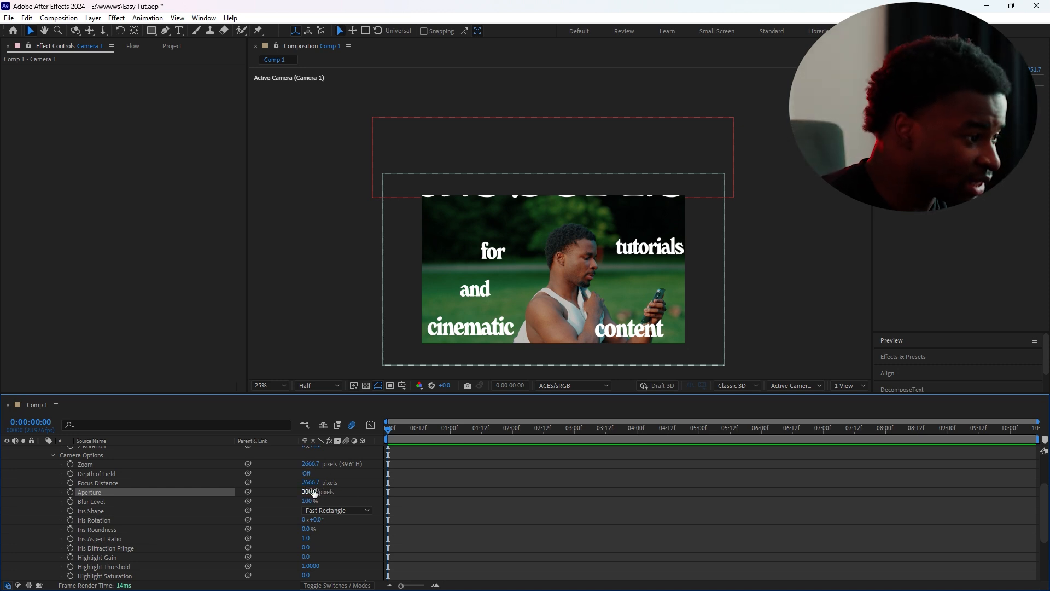
Step: Turn on Depth of Field for Camera 1
click(306, 473)
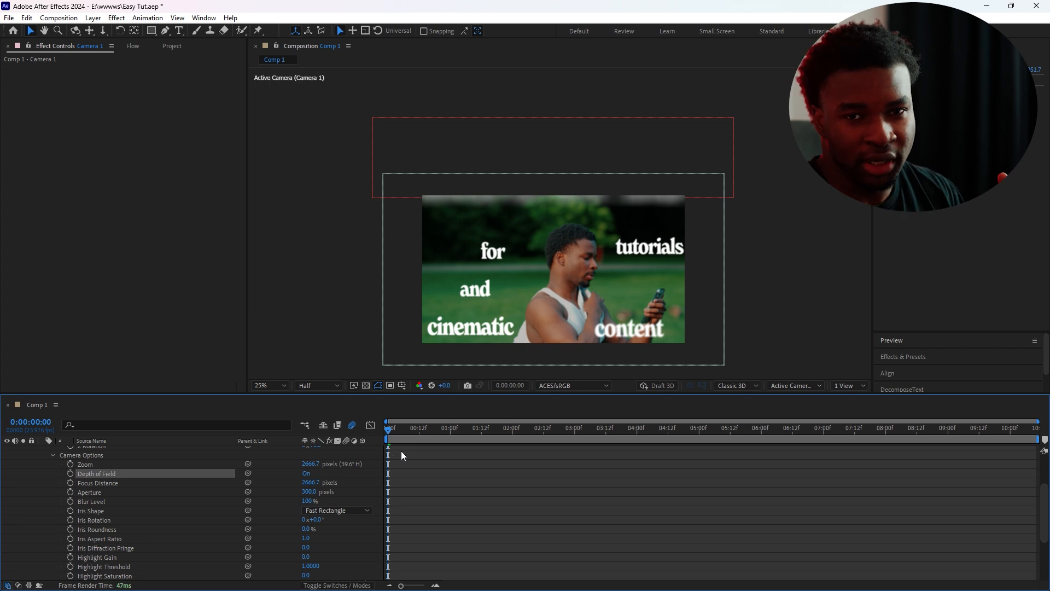
scroll(246, 481, up, 3)
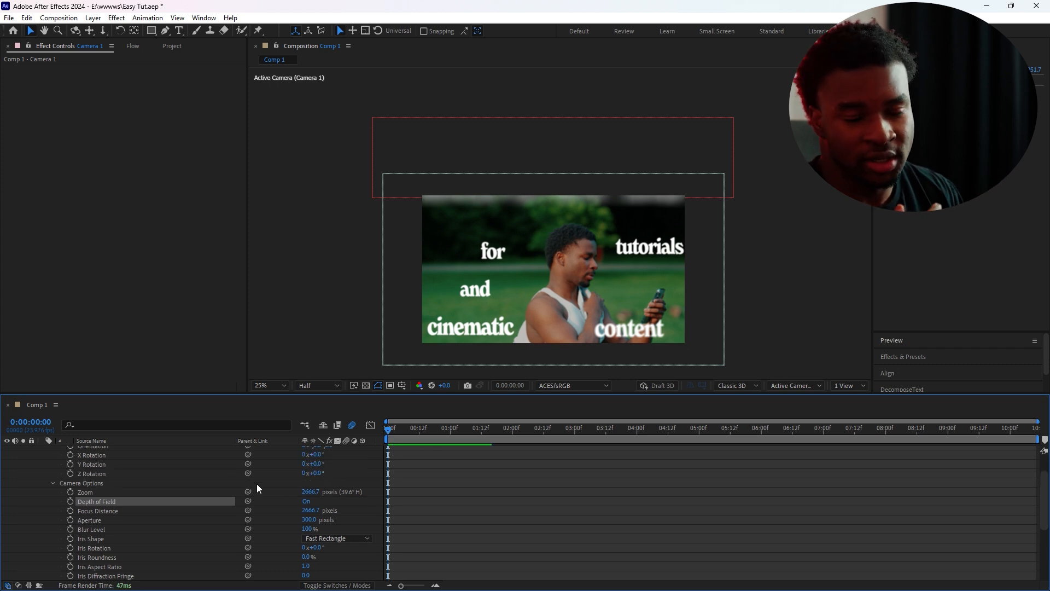
scroll(221, 492, up, 1)
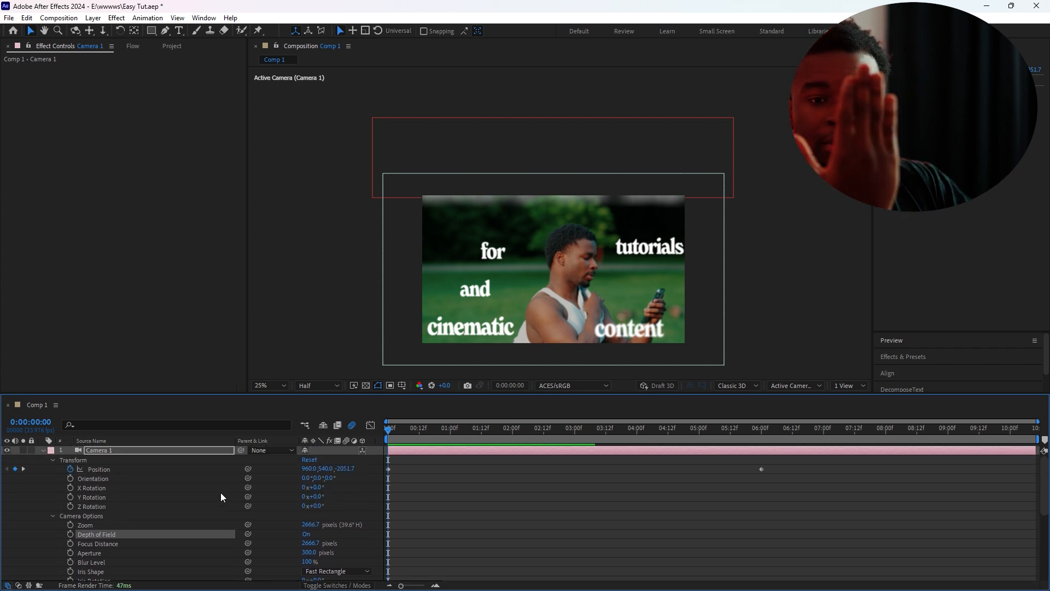
Step: Collapse Camera 1's properties and switch the composition viewer to 2 Views
click(44, 450)
click(848, 387)
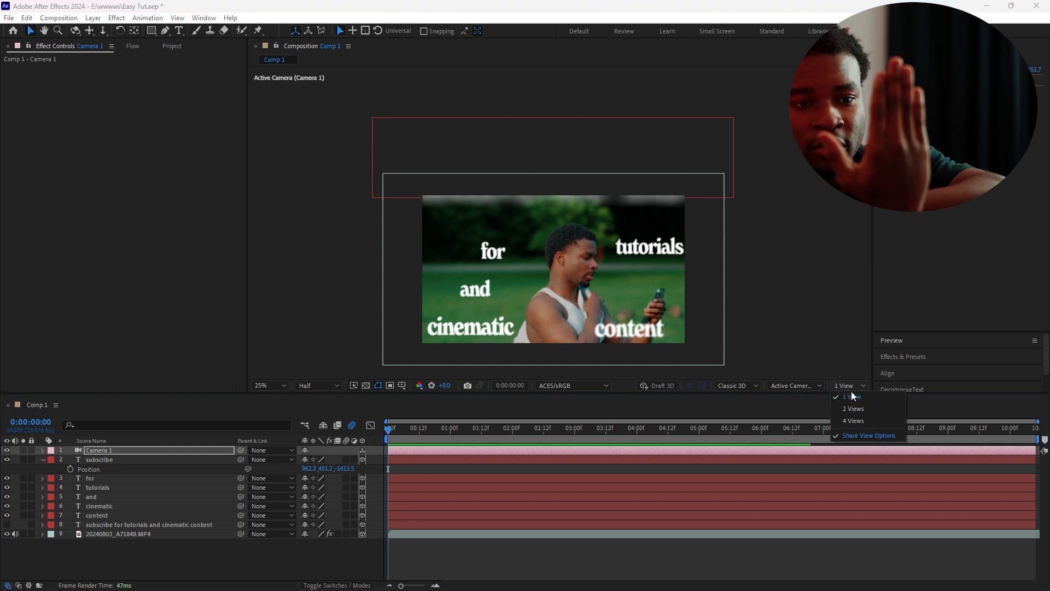
click(857, 408)
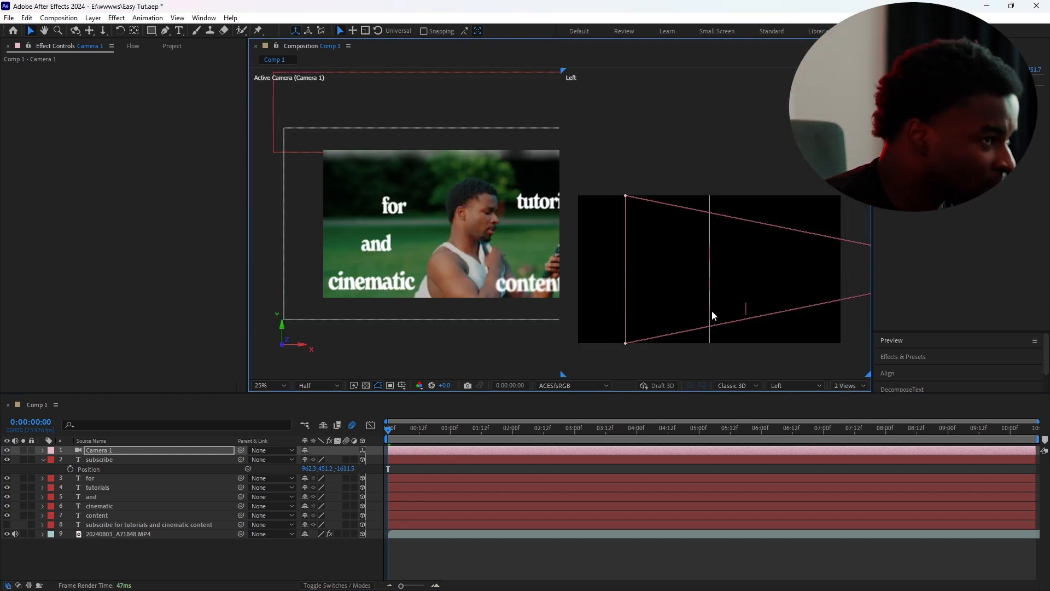
Step: Set Camera 1's Focus Distance to about 2068.7 pixels and preview the animation
click(43, 450)
scroll(100, 544, down, 1)
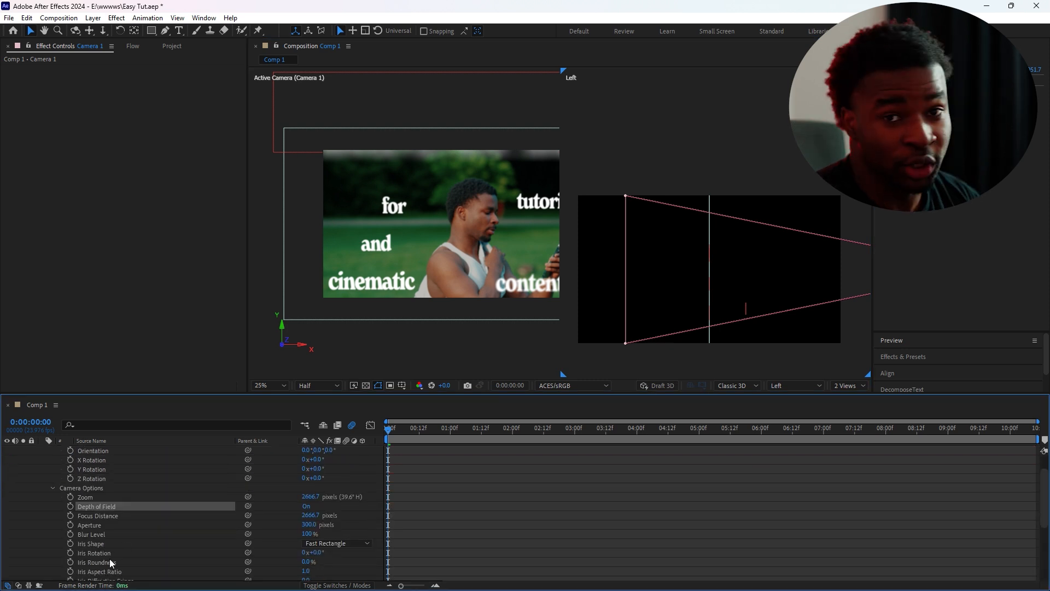
scroll(118, 564, down, 1)
scroll(118, 552, down, 1)
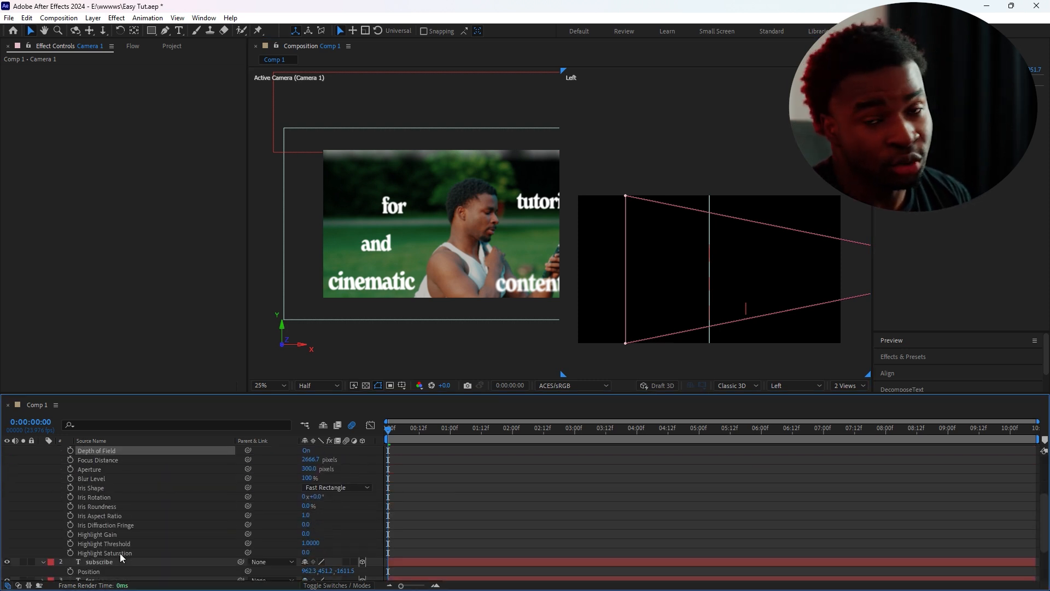
click(93, 478)
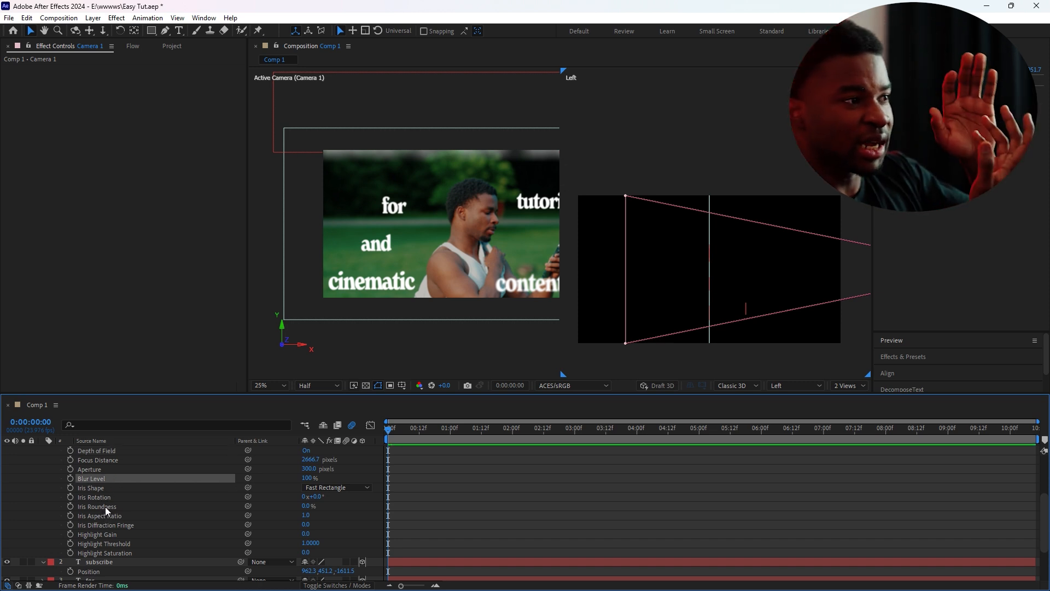
click(116, 461)
drag(311, 459, 338, 485)
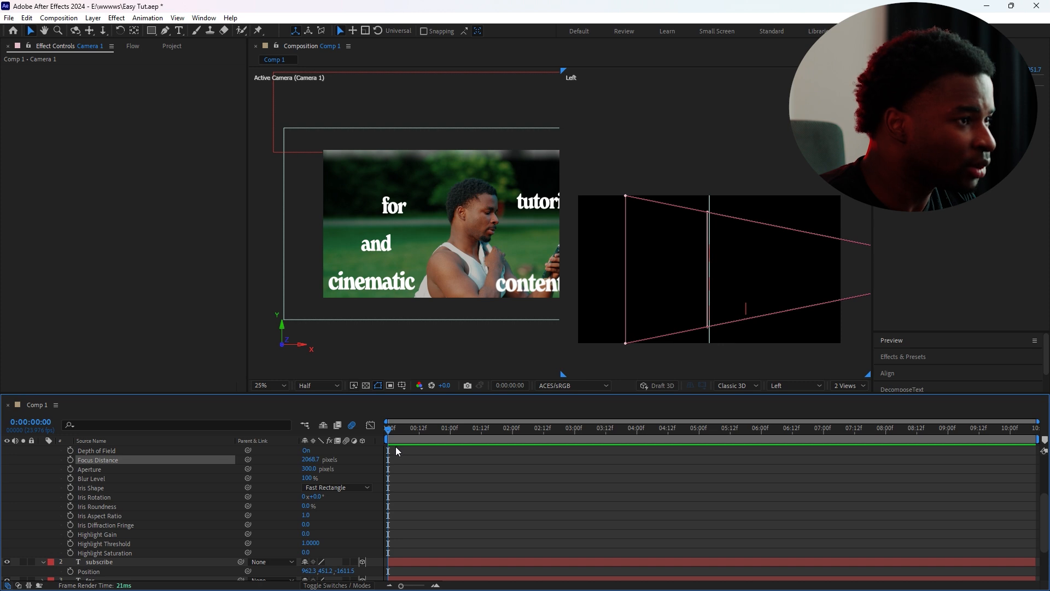
key(space)
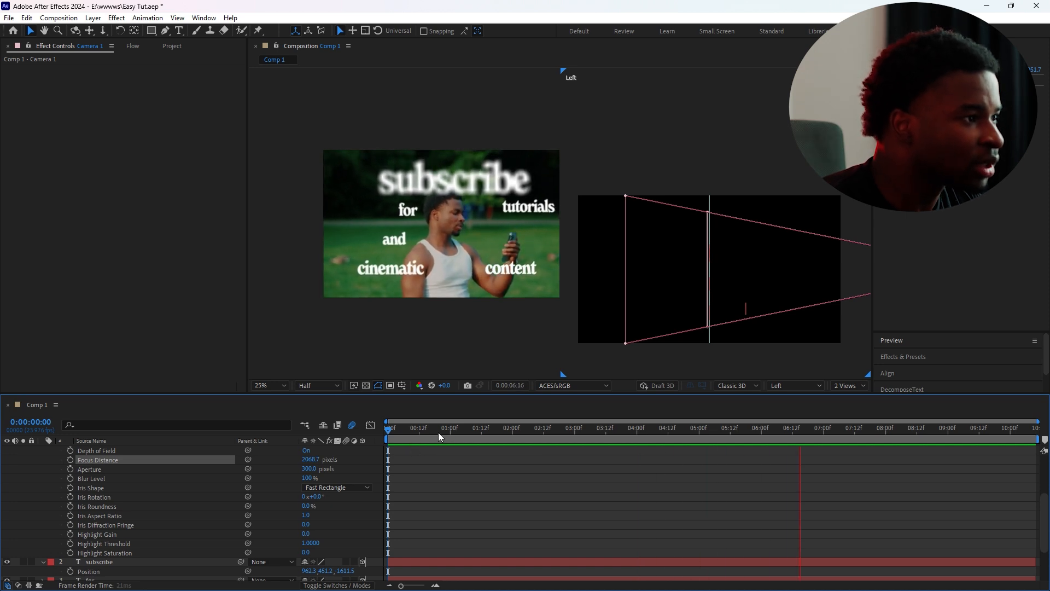
key(space)
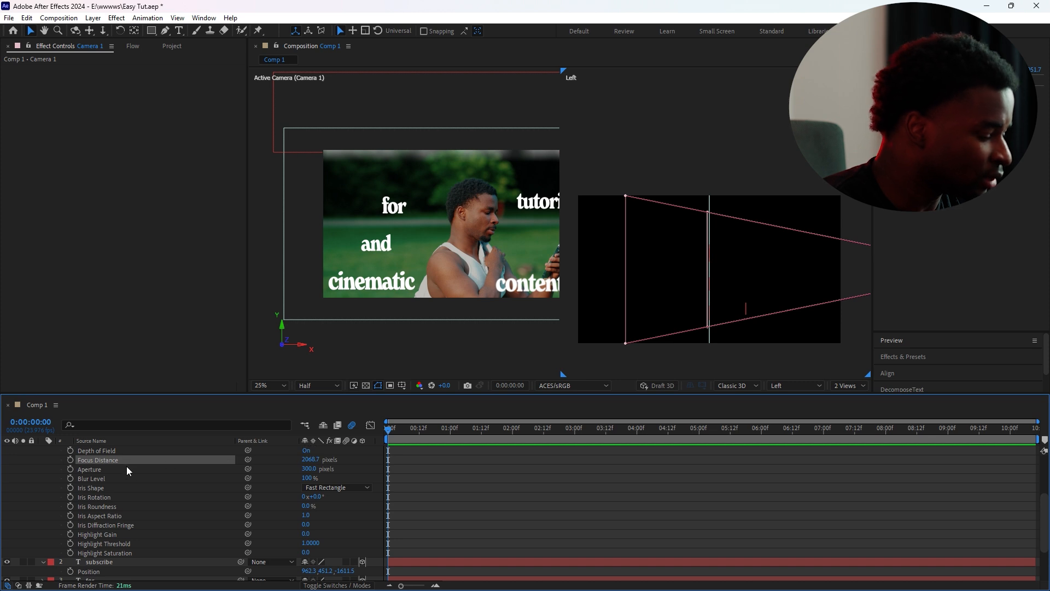
Step: Keyframe Camera 1's Focus Distance at 2060.7 pixels and move that keyframe to the 6-second mark
click(70, 460)
drag(392, 461, 694, 461)
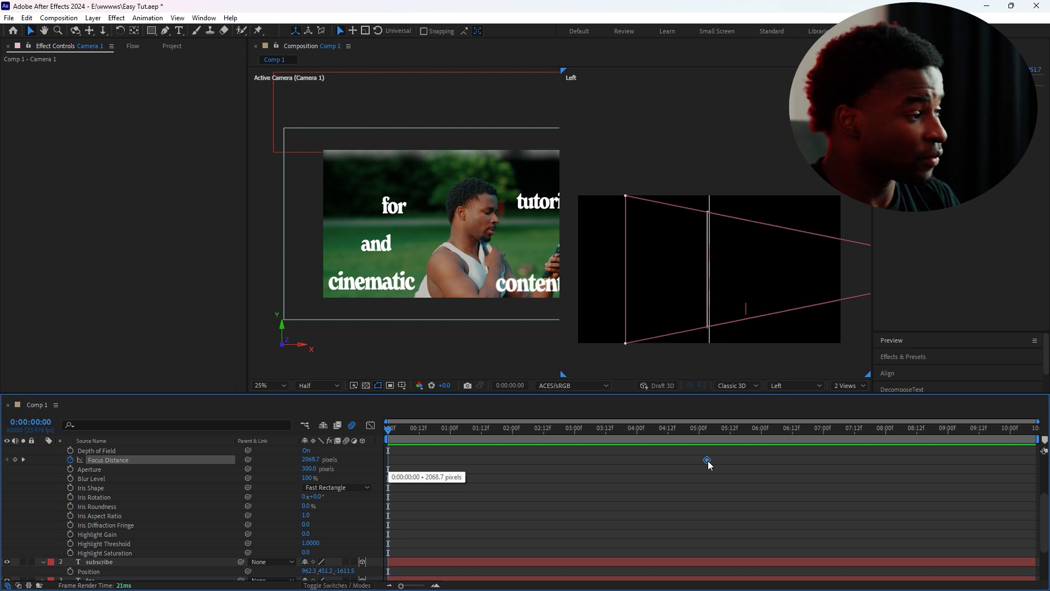
drag(708, 460, 387, 467)
drag(313, 462, 296, 460)
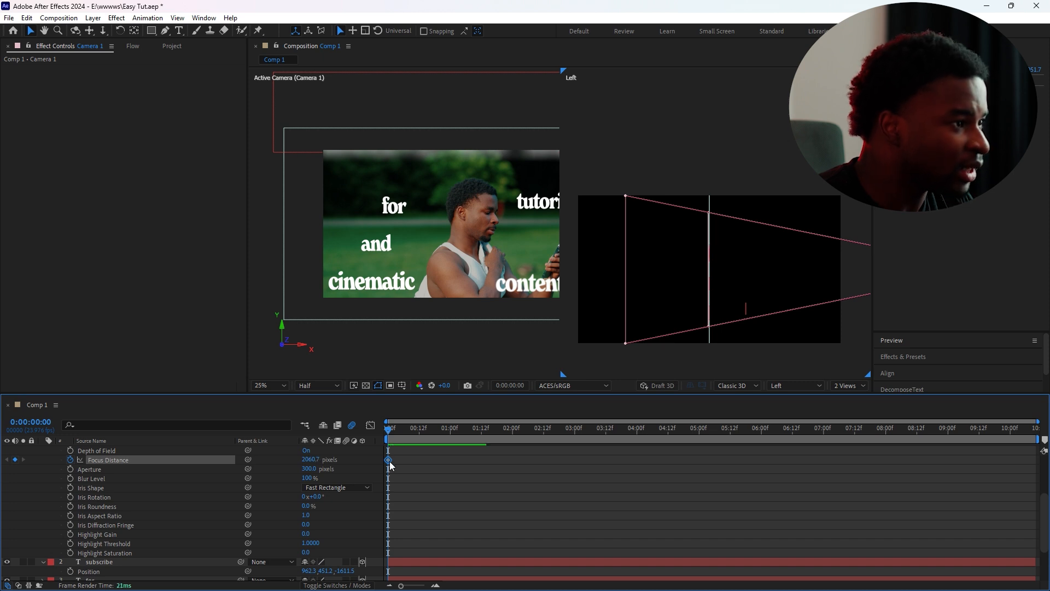
drag(671, 460, 761, 459)
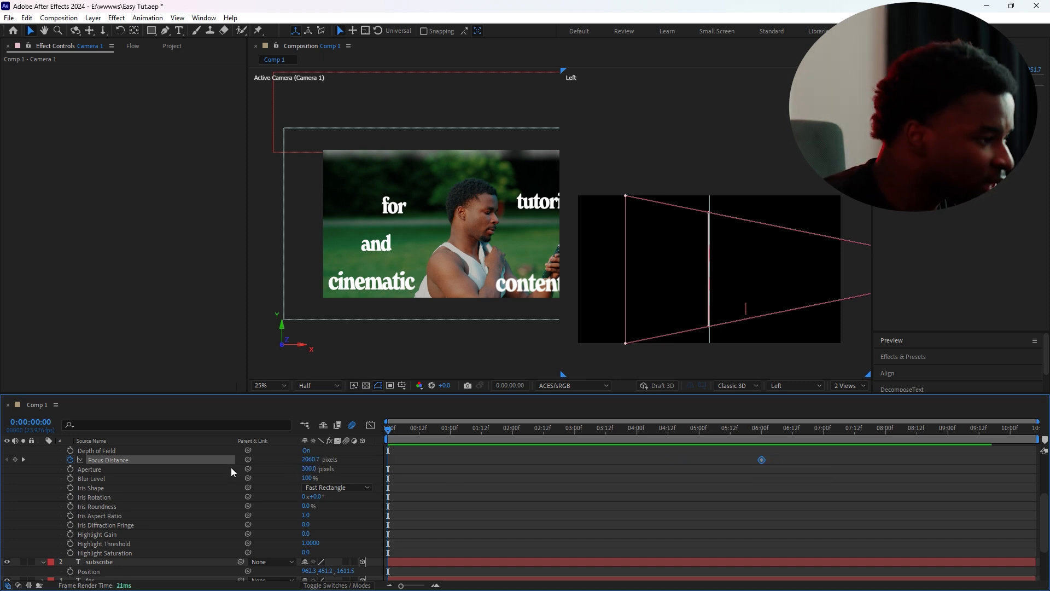
Step: Add a Focus Distance keyframe of 1441.7 pixels at the start of the timeline and preview the focus change
drag(311, 461, 349, 461)
drag(149, 457, 25, 458)
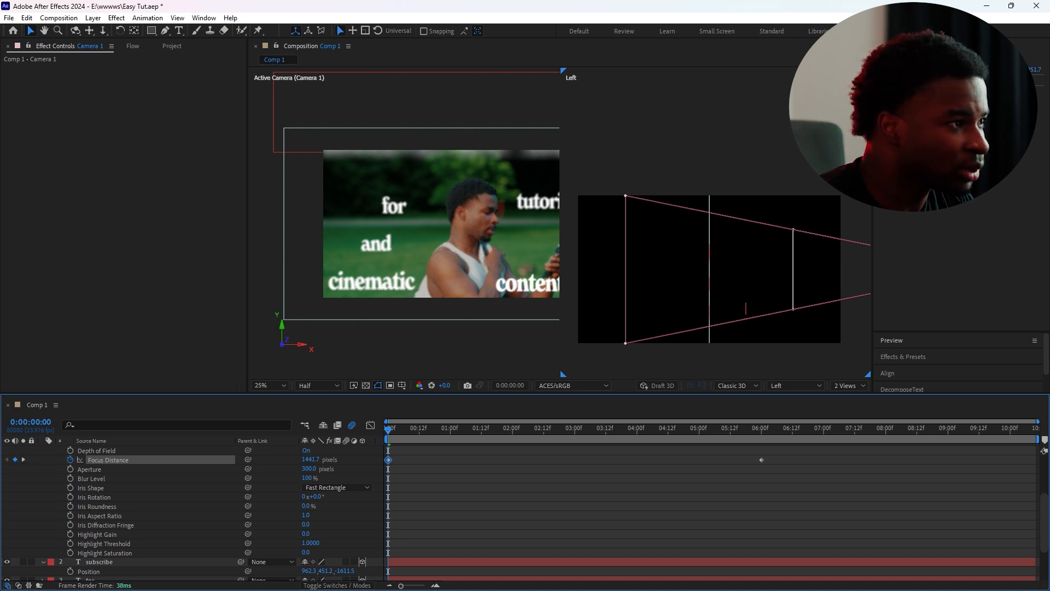
key(space)
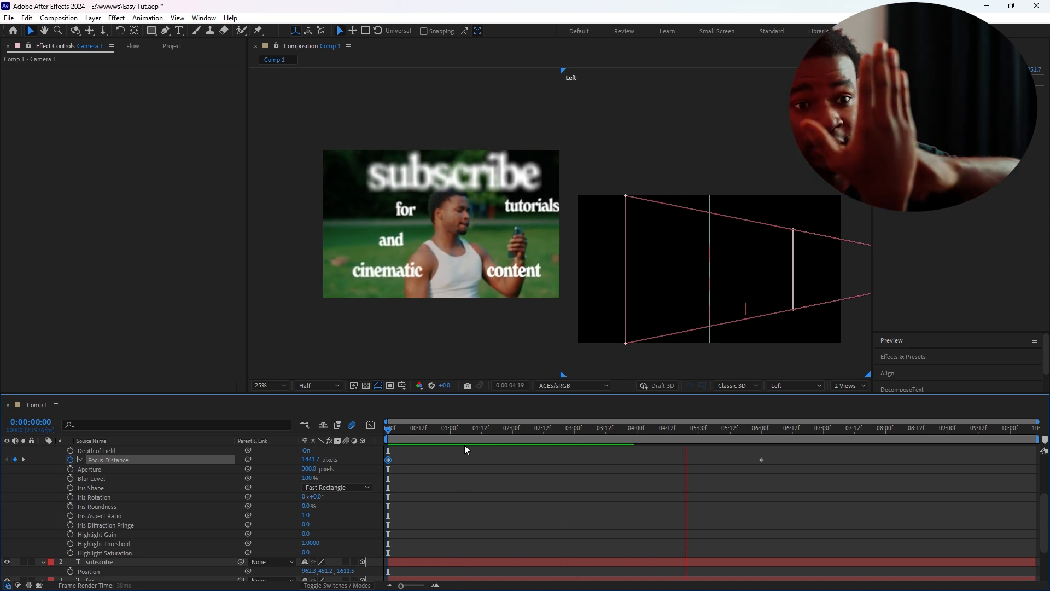
Step: Set the Focus Distance keyframe at 0:00:06:00 to 2677.7 pixels and check the frames around it
click(764, 432)
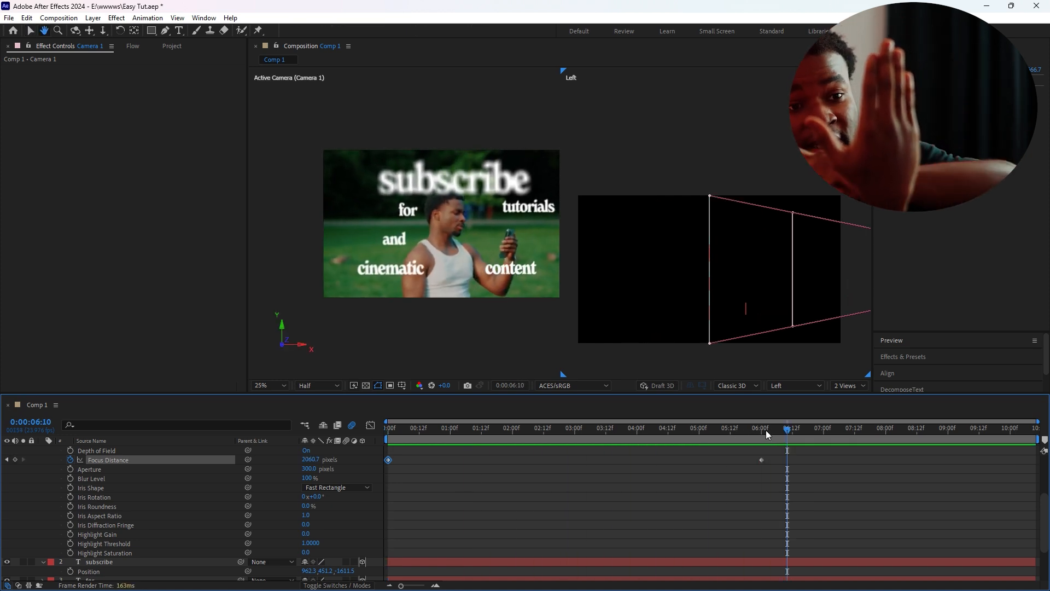
click(762, 460)
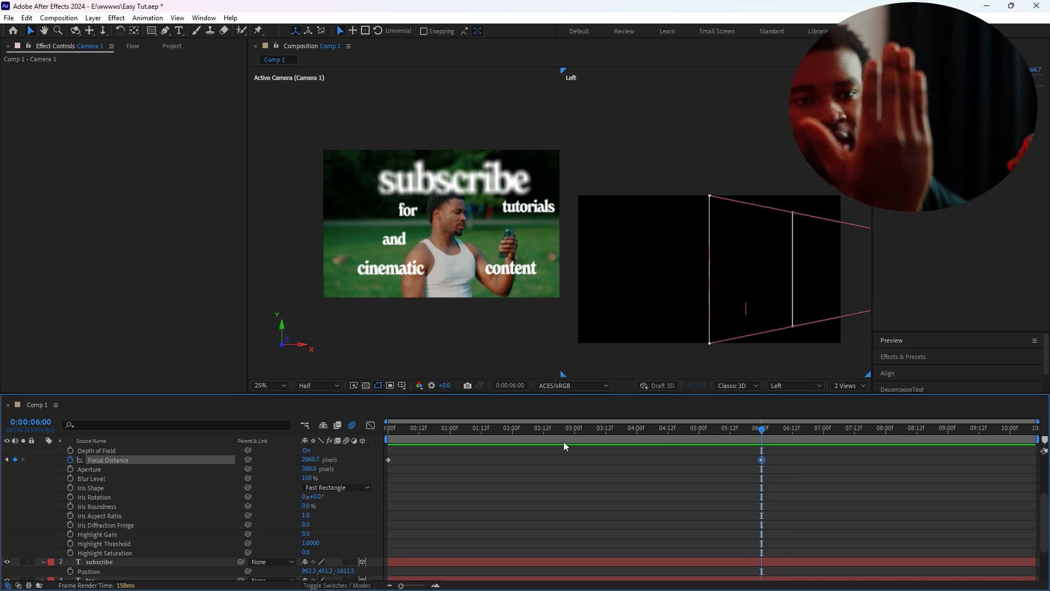
drag(313, 462, 660, 468)
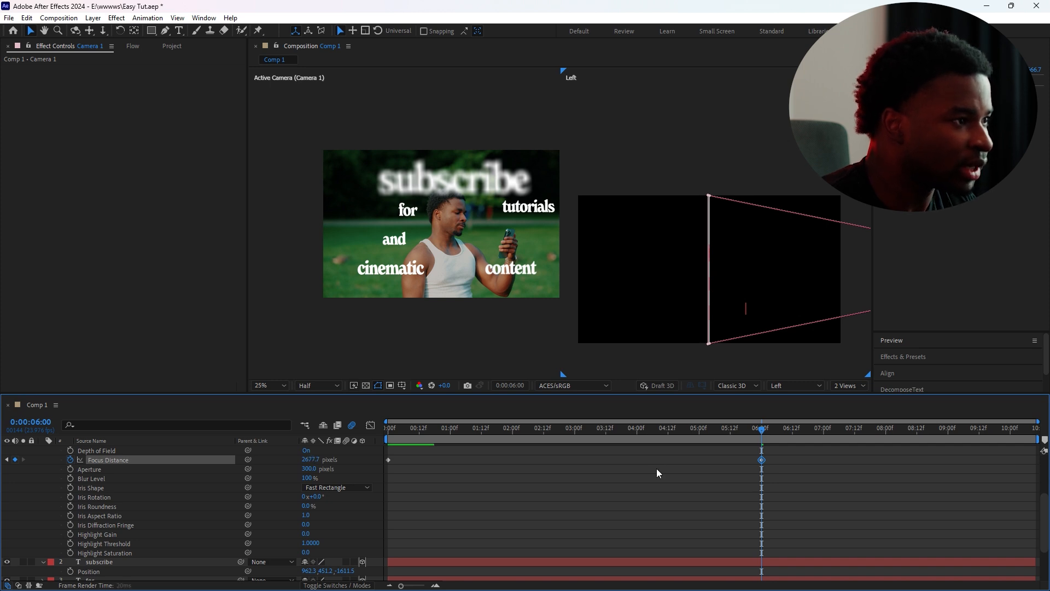
click(764, 438)
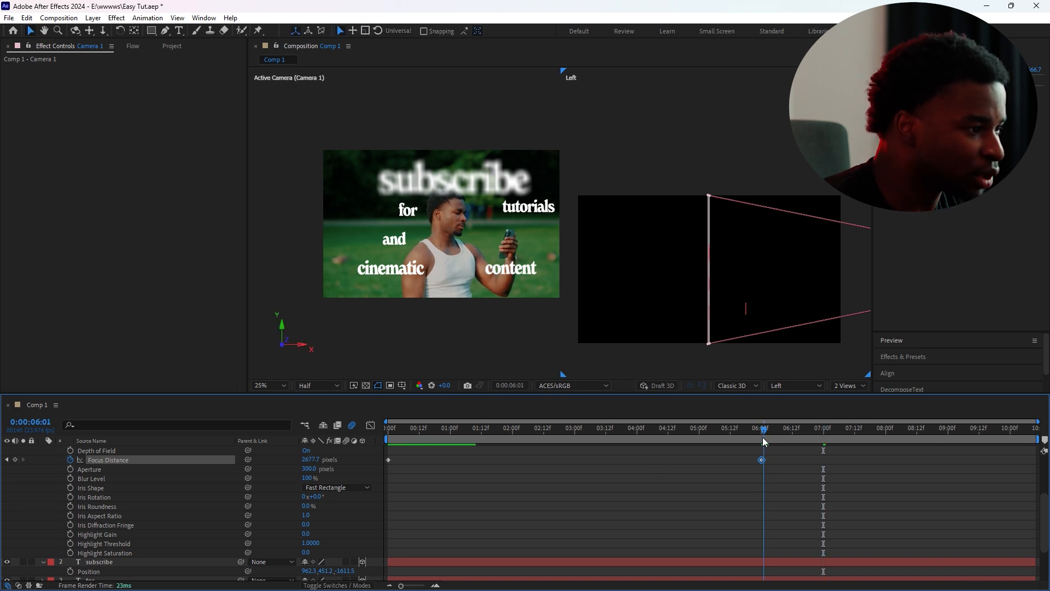
drag(762, 438, 760, 438)
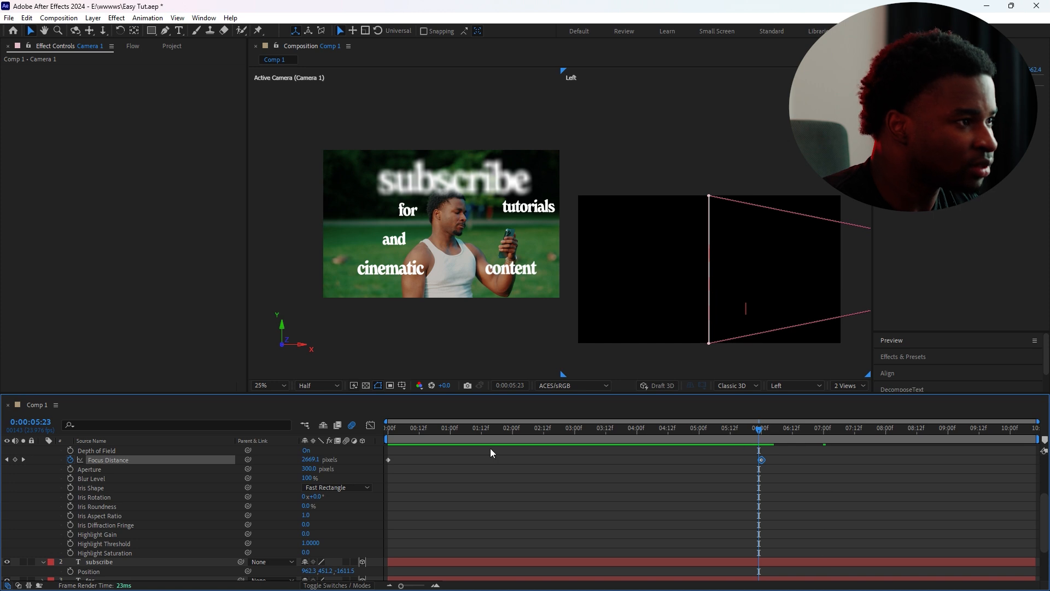
drag(760, 432, 766, 434)
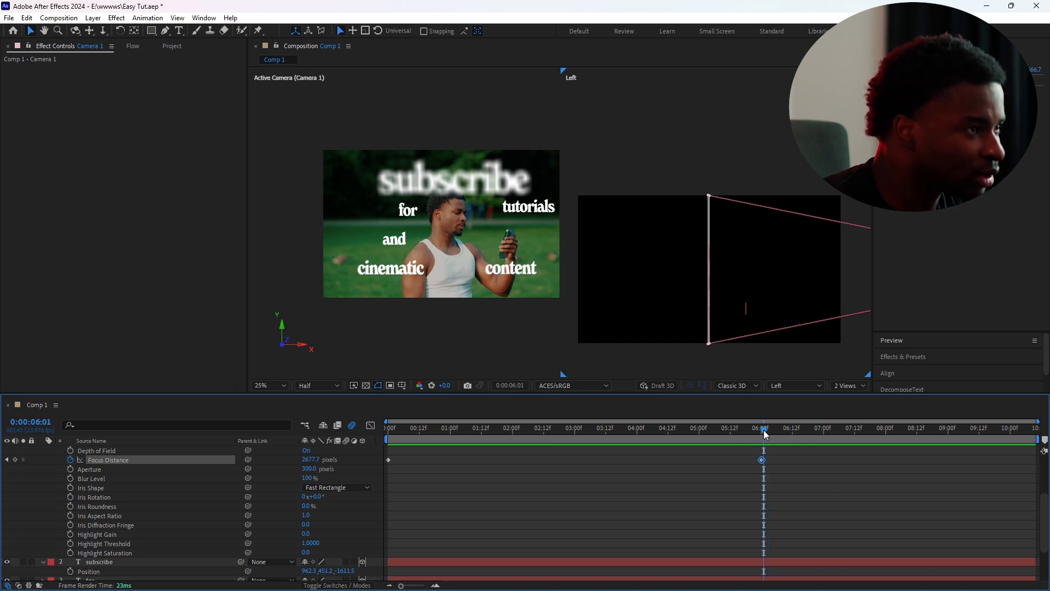
drag(764, 433, 764, 435)
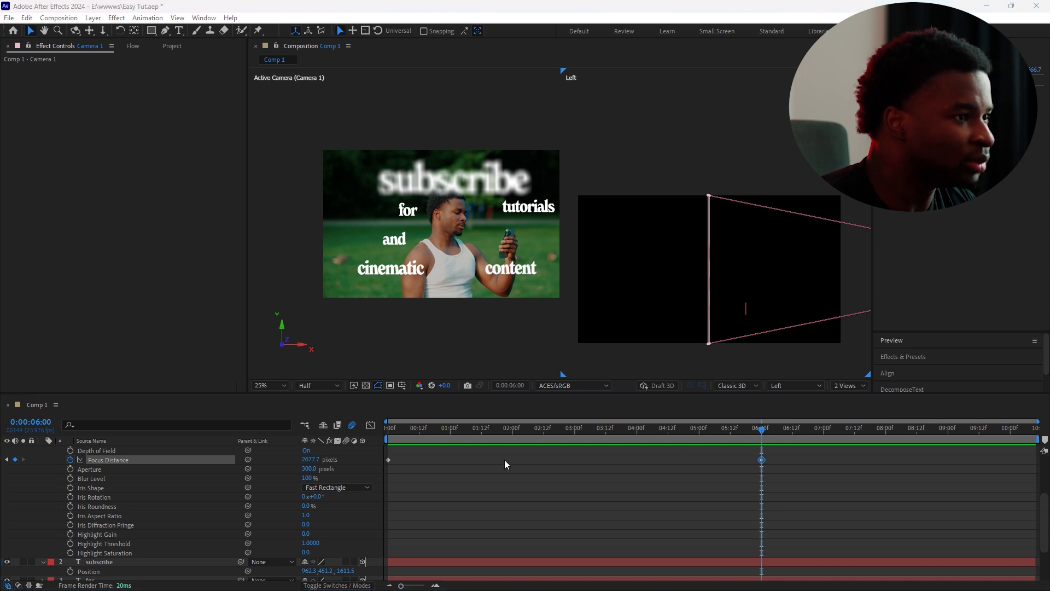
Step: Set the 6-second Focus Distance to 2320.7 pixels and keyframe the "subscribe" layer's Position to 965.4, 289.5, -588.5 at 0:00:05:23
drag(316, 464, 208, 574)
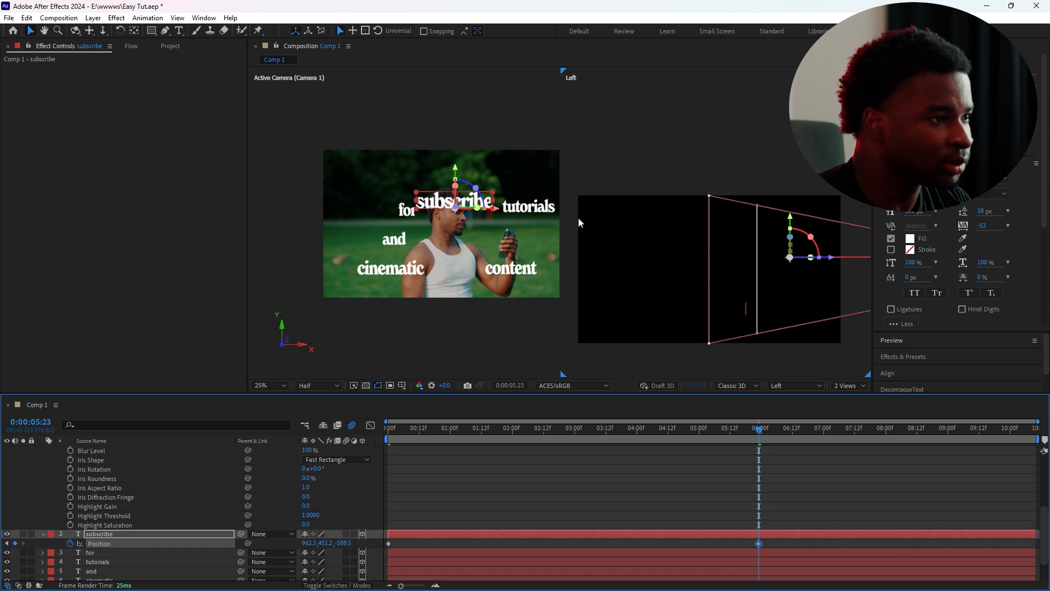
drag(471, 204, 470, 175)
drag(769, 438, 304, 424)
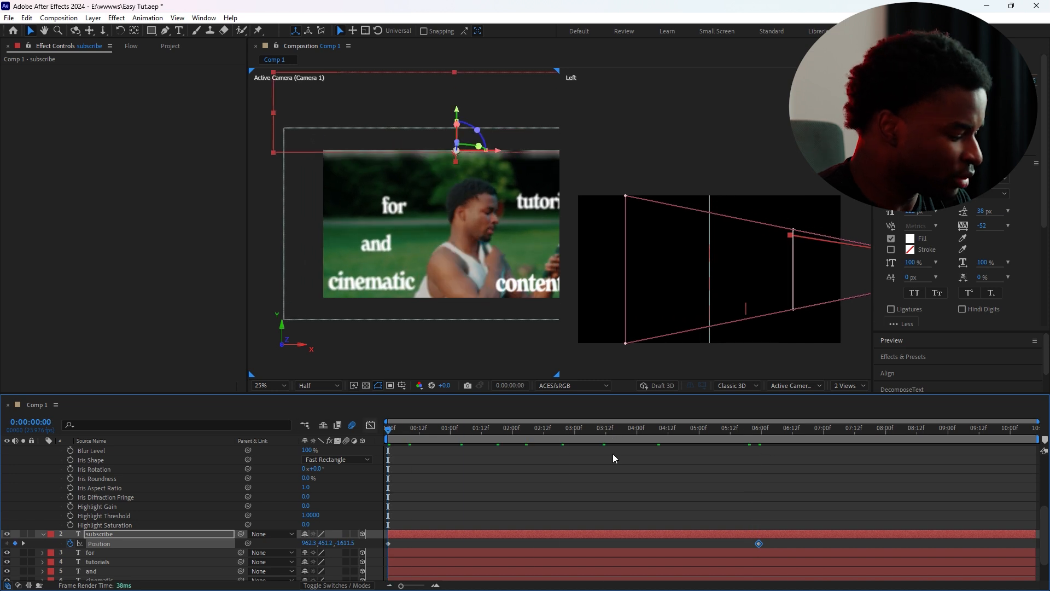
key(space)
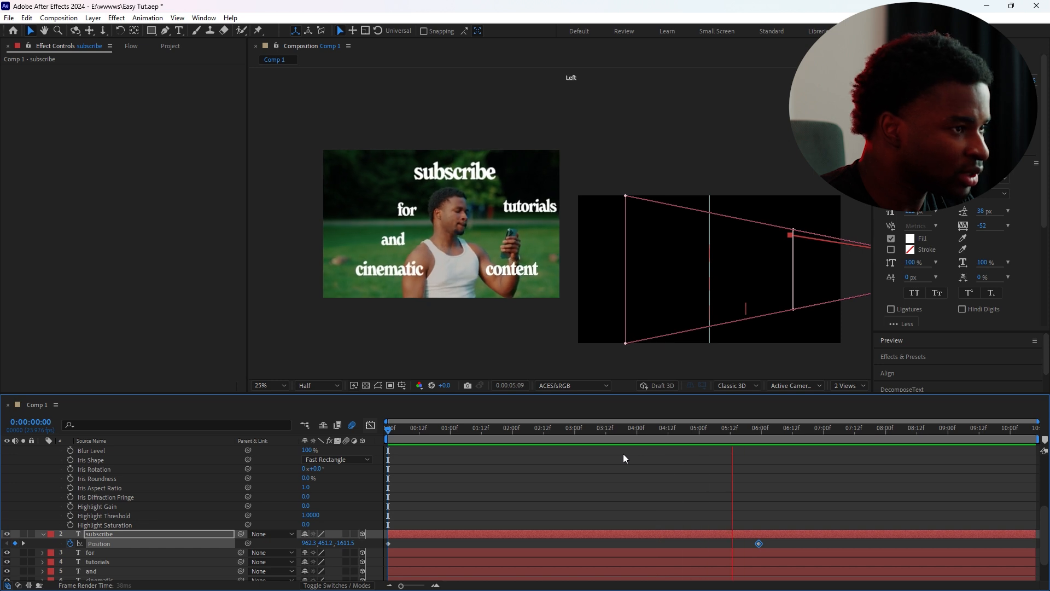
Step: Select all layers, reveal their keyframed properties to review them, and collapse them again
drag(775, 540, 351, 559)
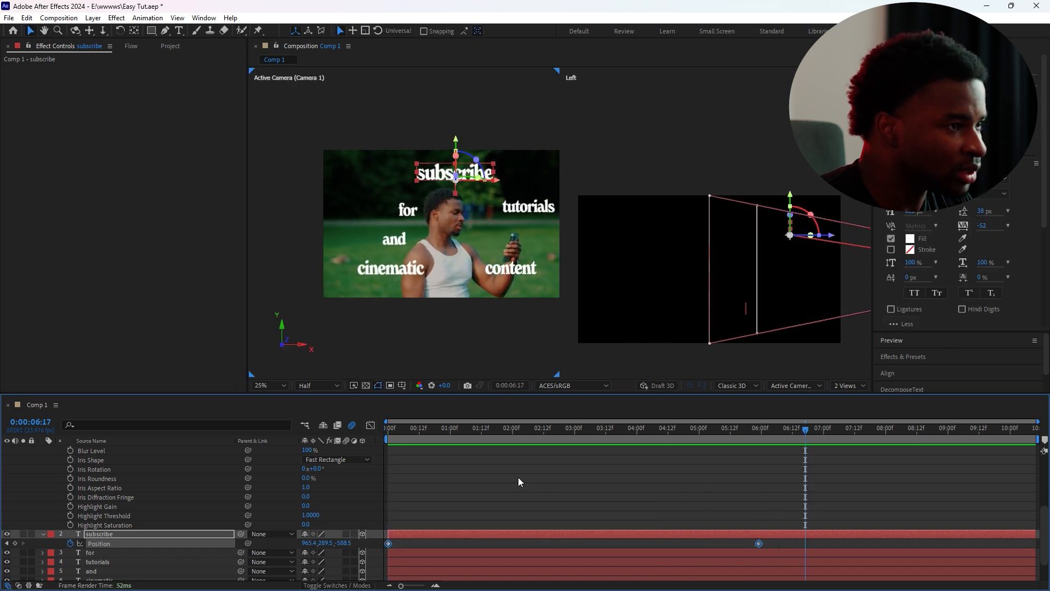
click(542, 490)
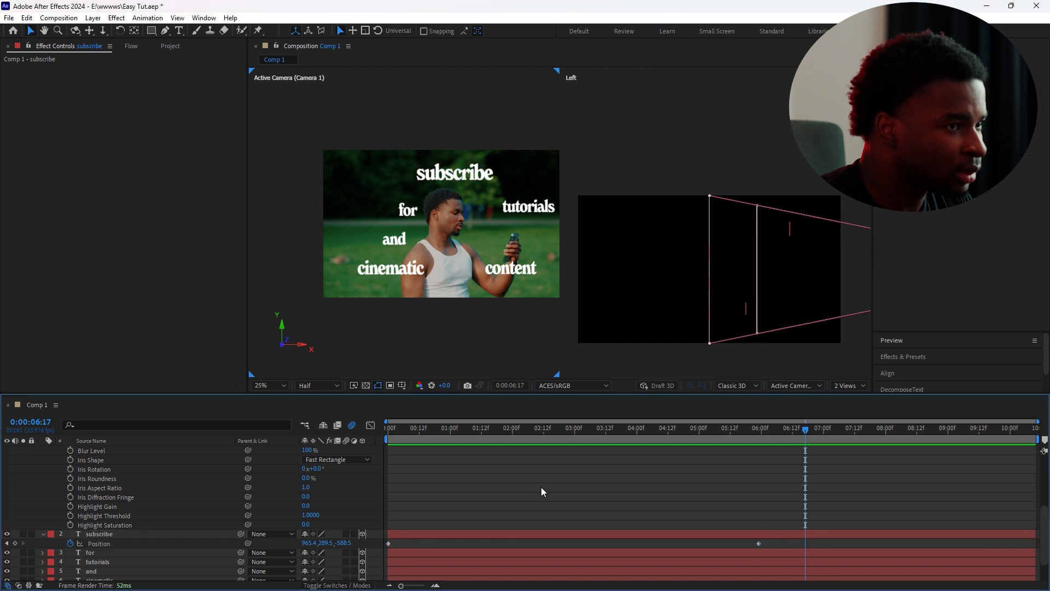
key(ctrl+a)
key(u)
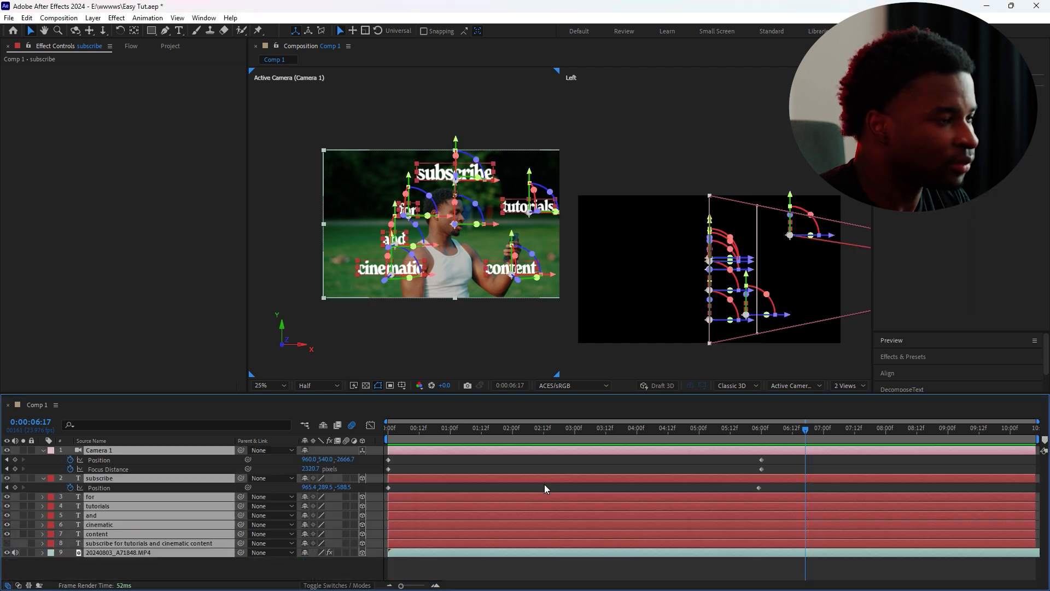
key(u)
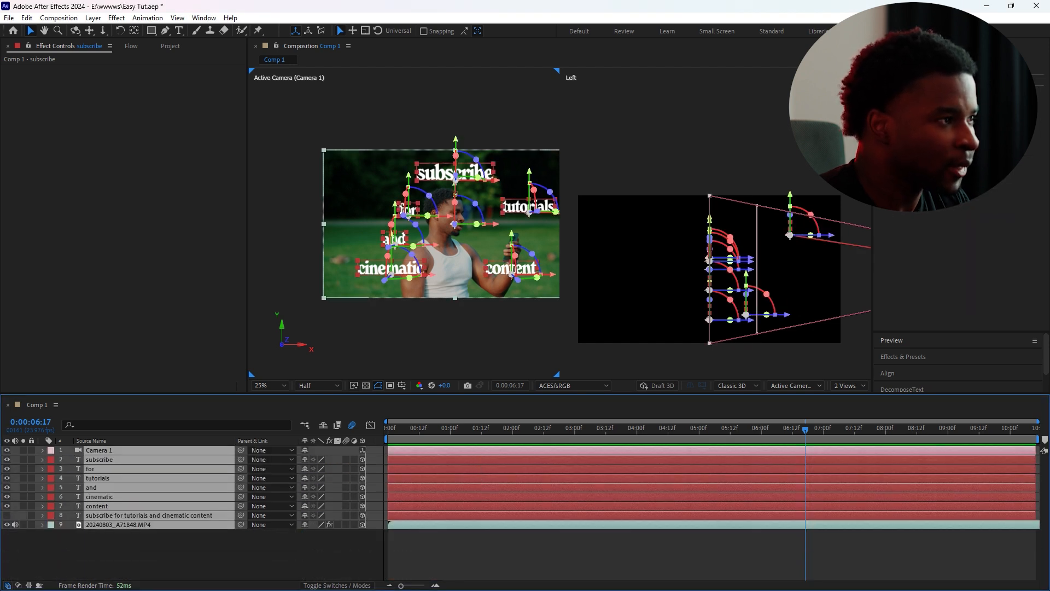